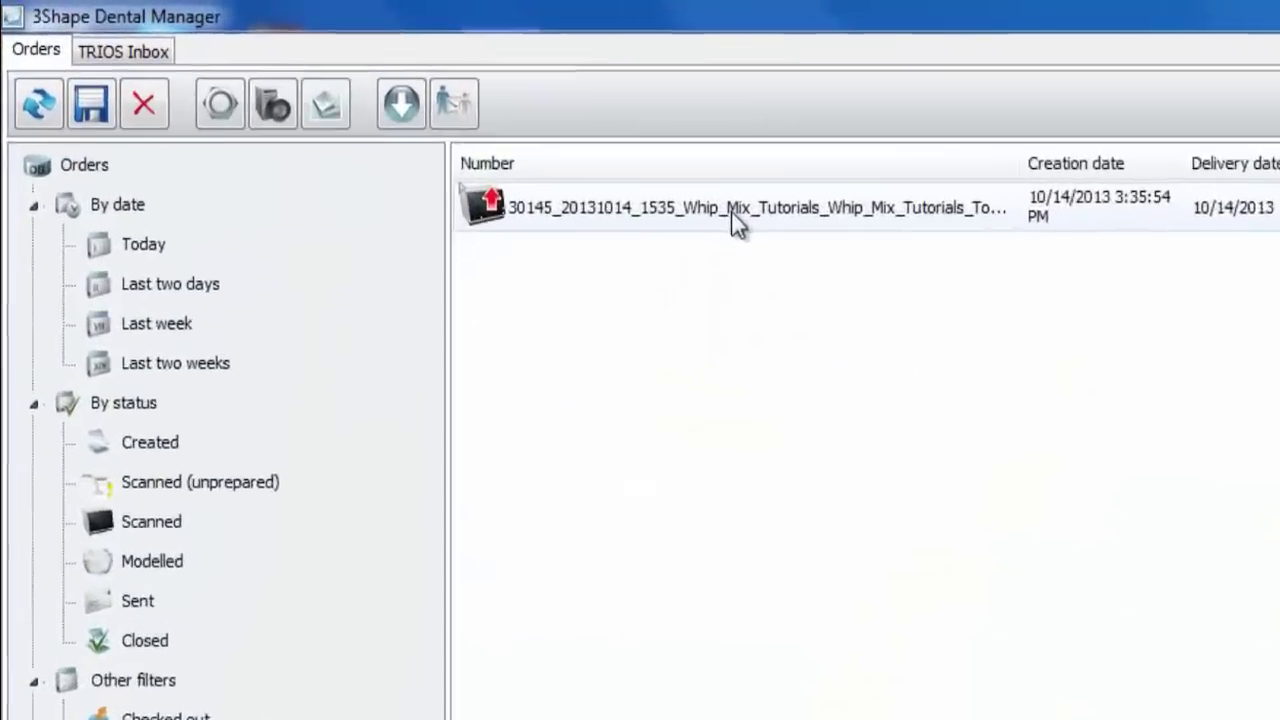
Select the scanned anatomical coping order in Dental Manager and launch its design in DentalDesigner.
left_click(731, 212)
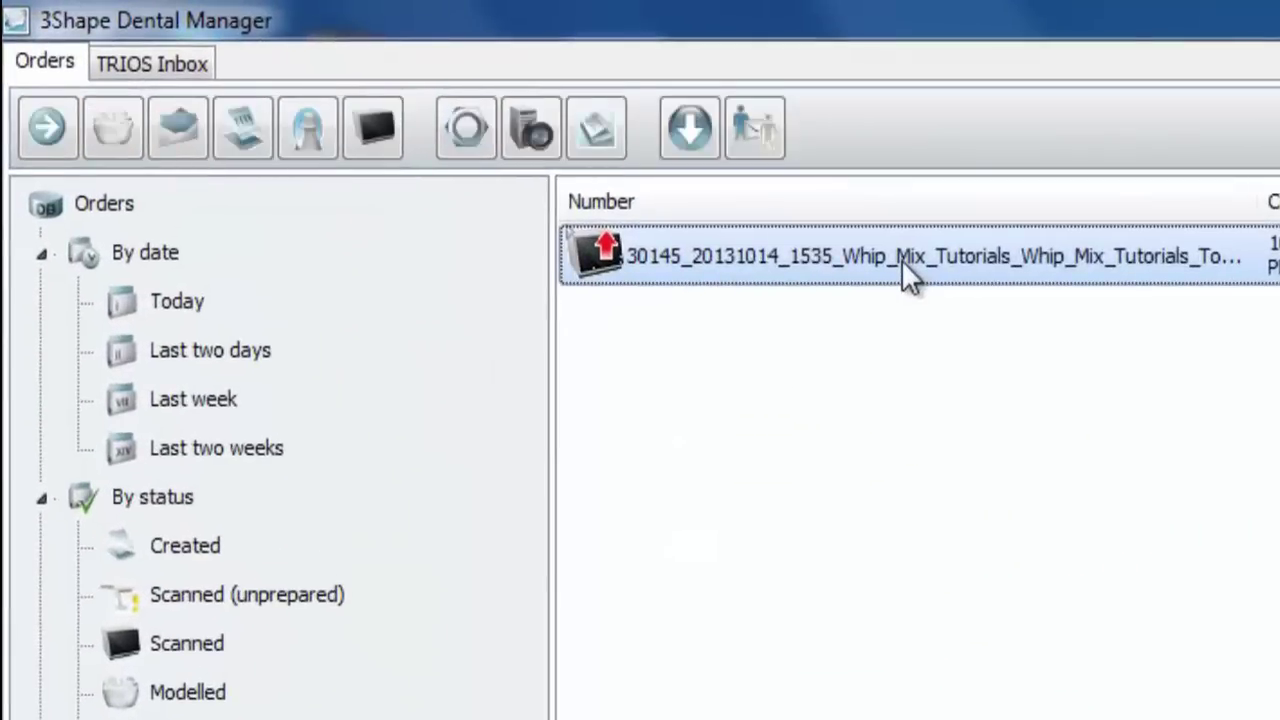
double_click(901, 259)
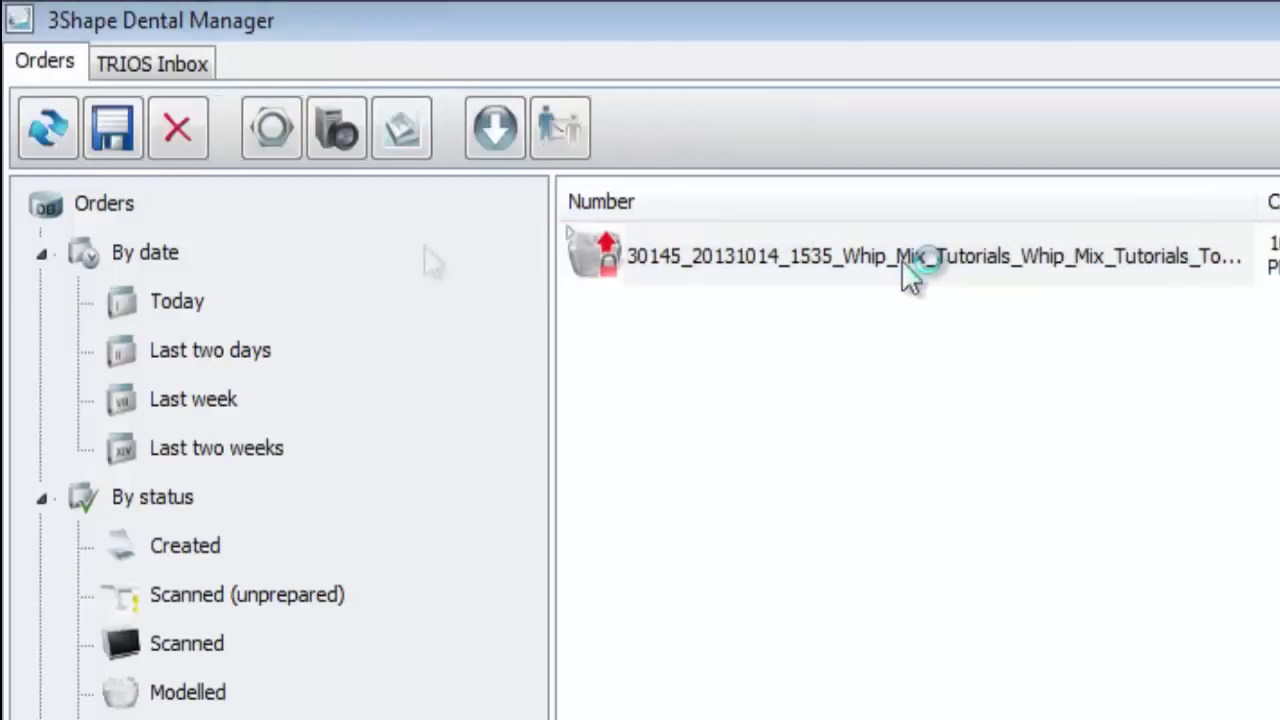
left_click(630, 256)
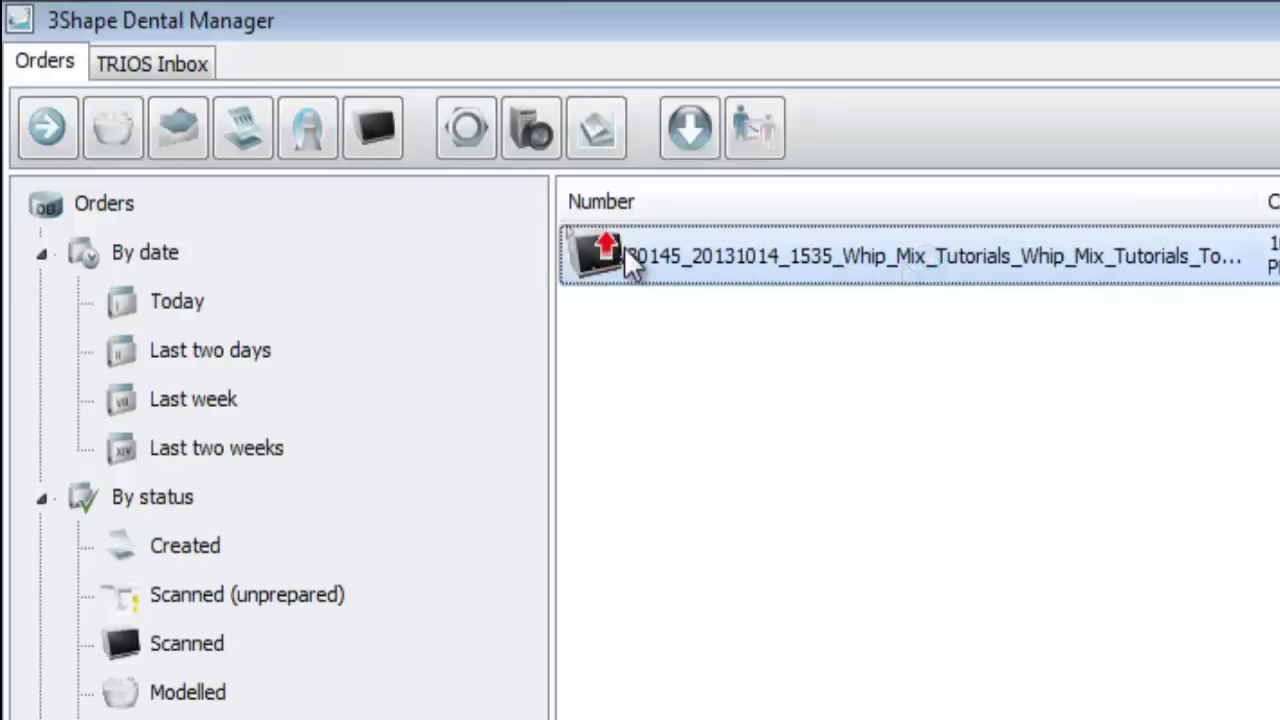
left_click(113, 128)
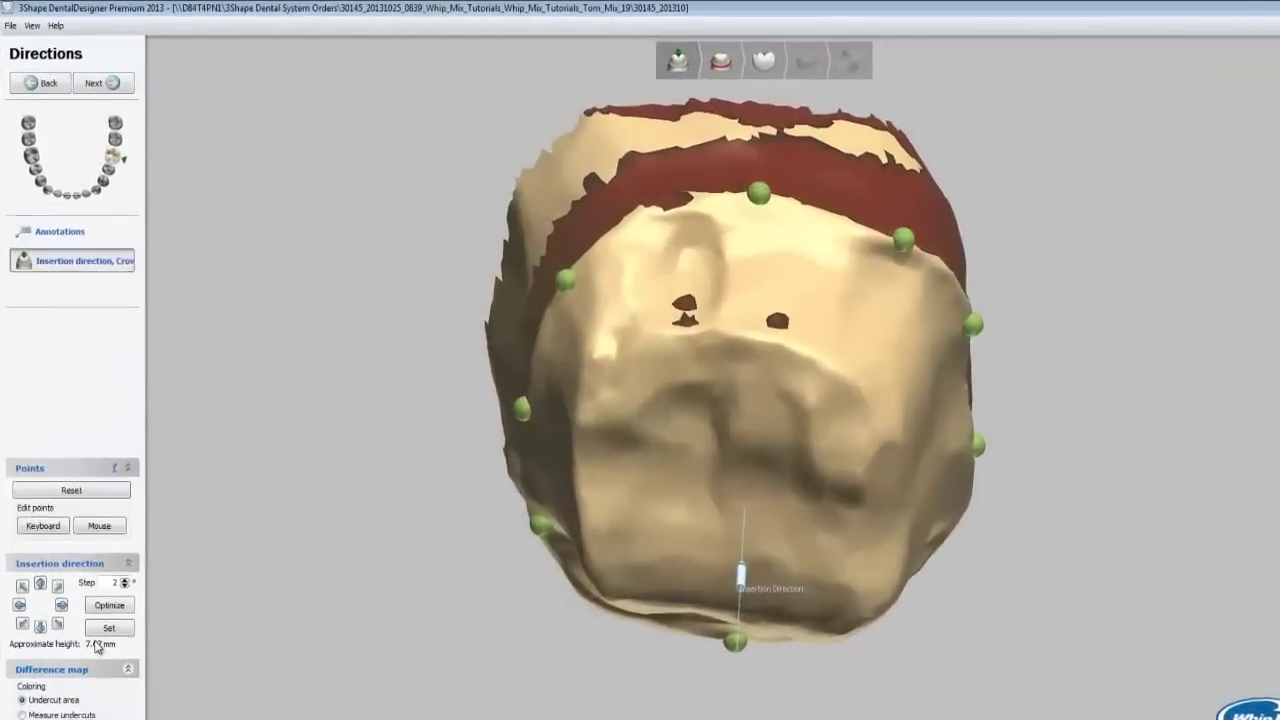
Set the die's insertion direction from the current view, then auto-optimize it.
left_click(100, 580)
left_click(112, 673)
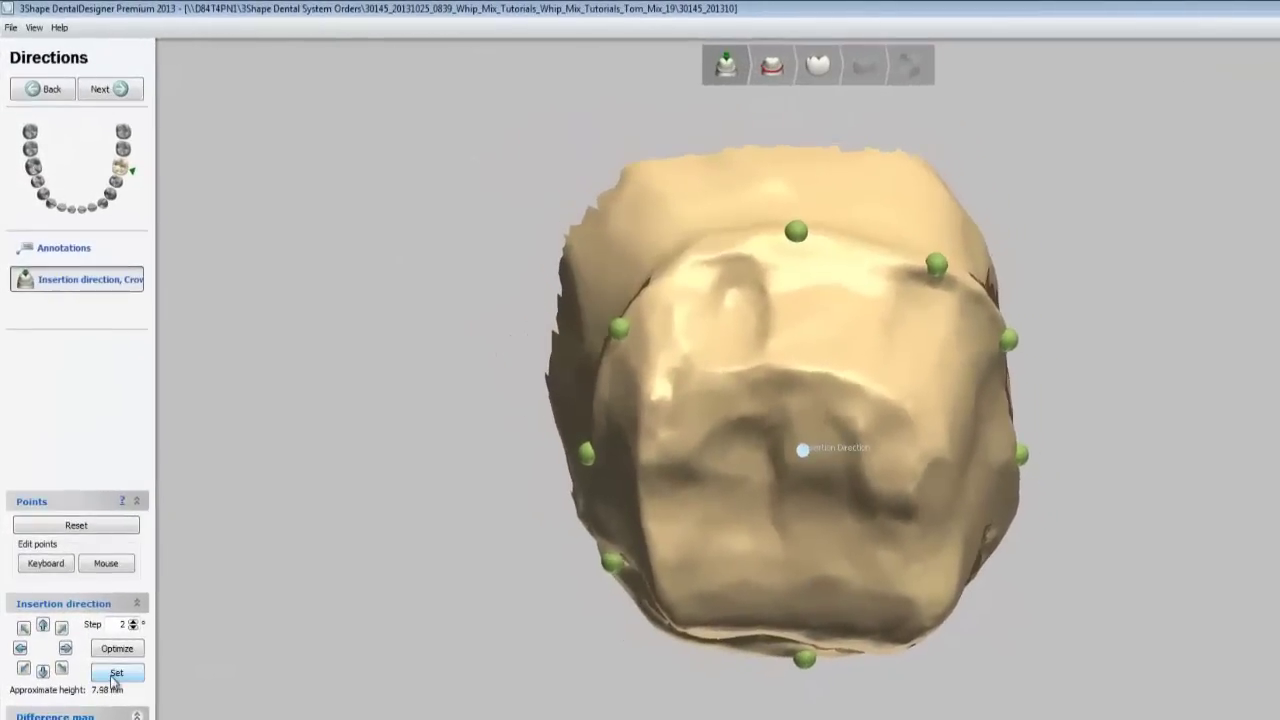
right_click_drag(892, 568, 850, 560)
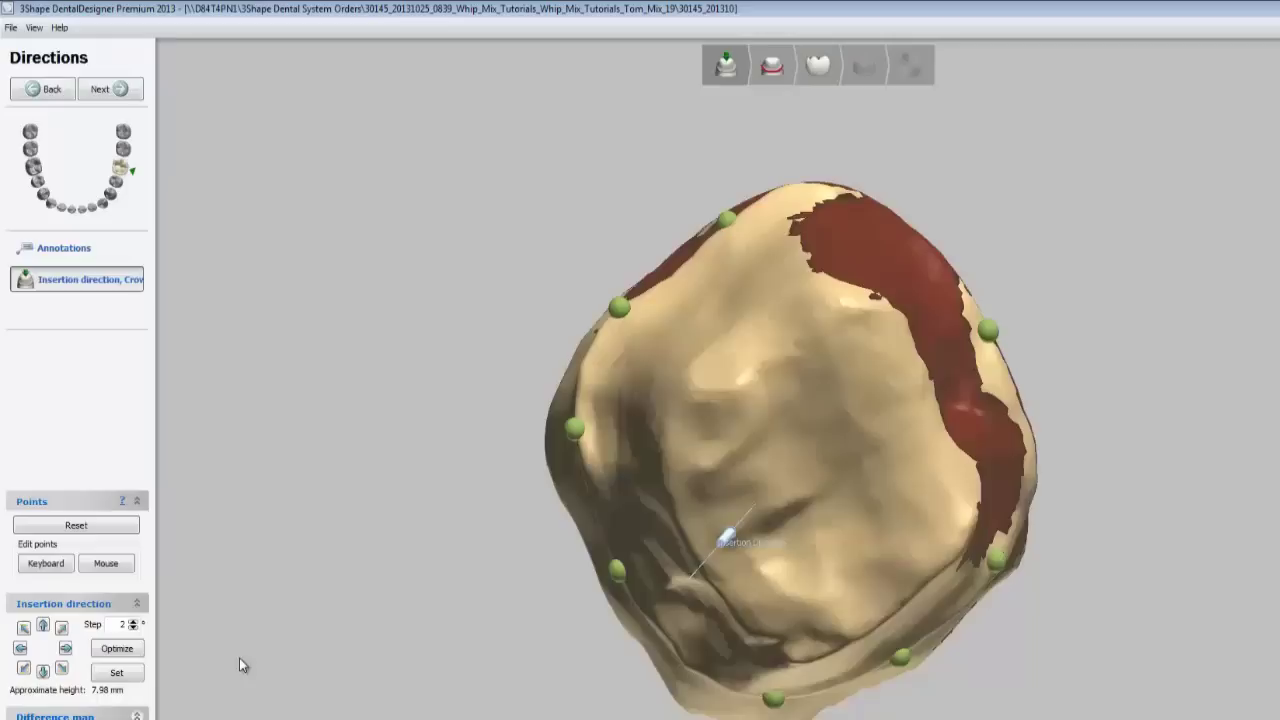
left_click(135, 655)
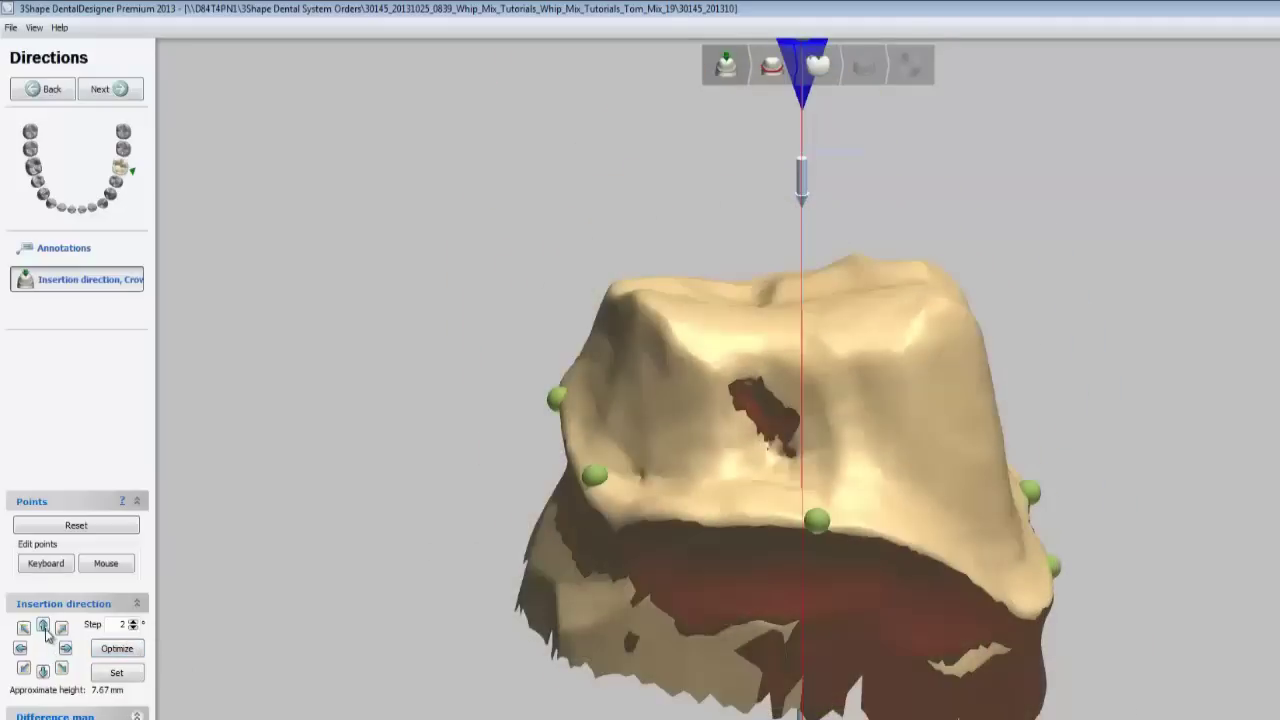
Nudge the insertion direction with the tilt arrows and show undercuts as measured depths.
left_click(43, 625)
left_click(43, 625)
left_click(43, 670)
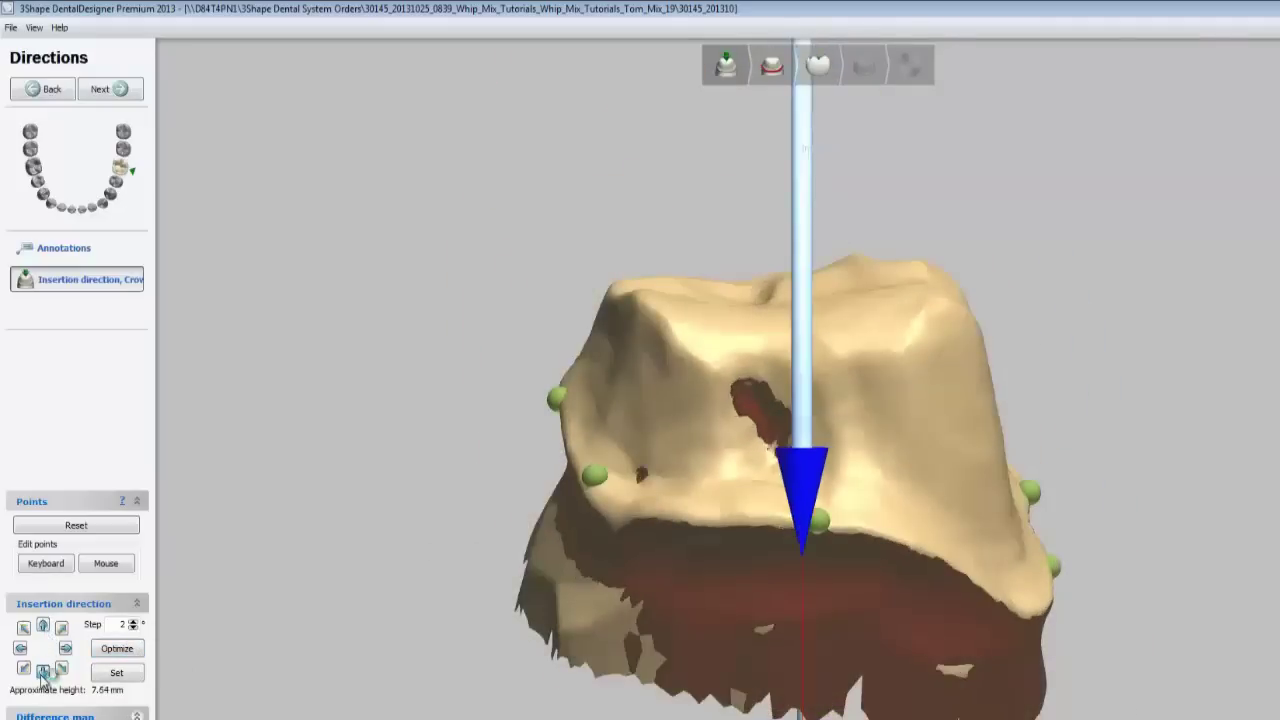
left_click(24, 668)
left_click(64, 648)
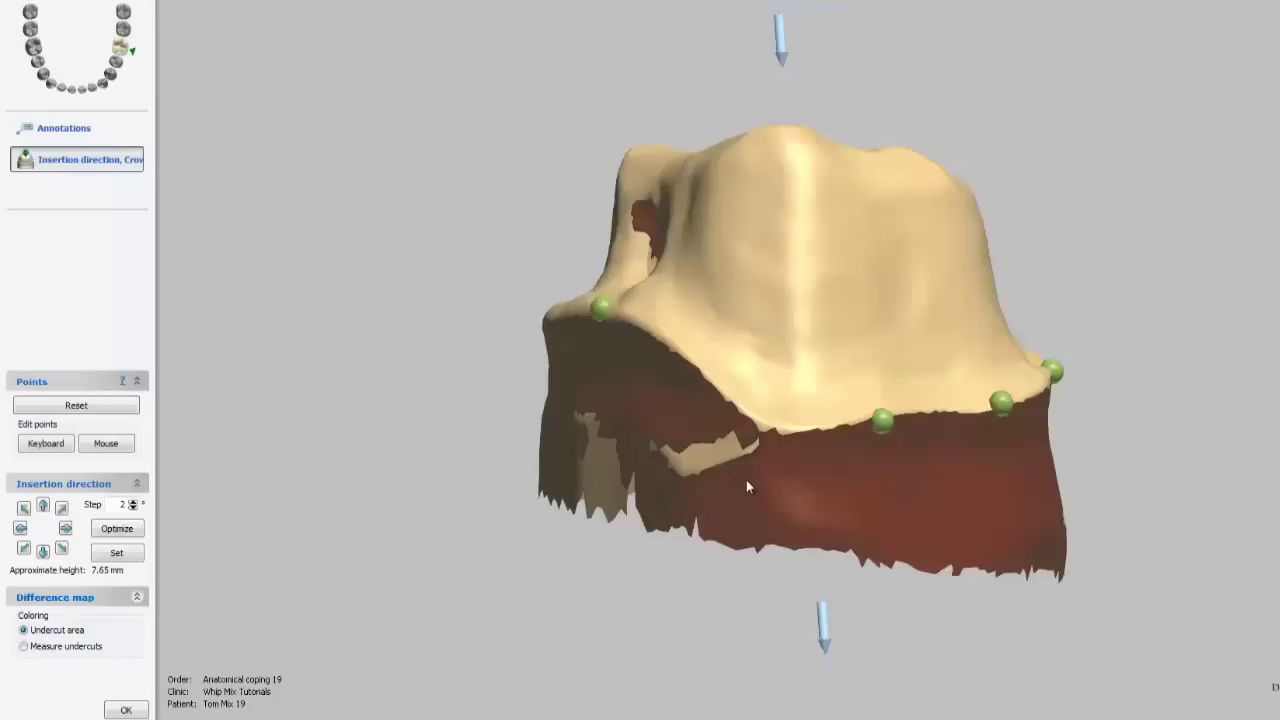
left_click(23, 646)
right_click_drag(540, 514, 911, 417)
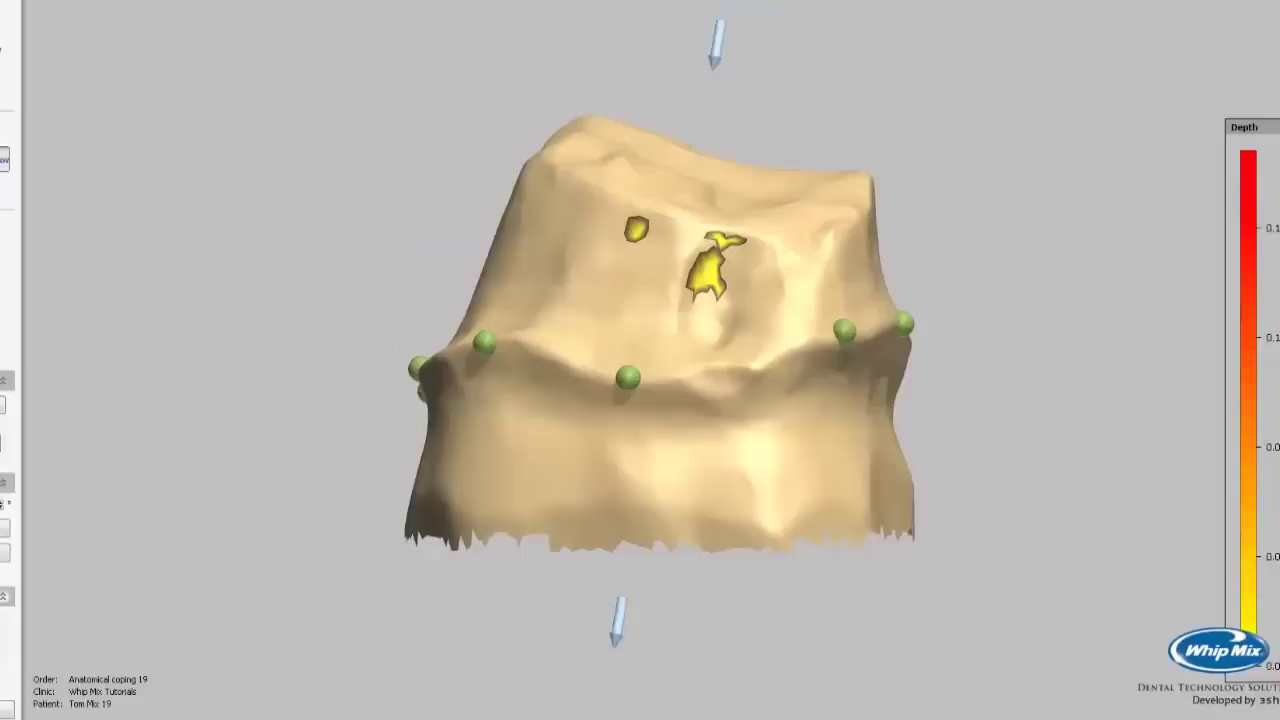
Adjust the preparation points one by one using keyboard point editing.
left_click(58, 449)
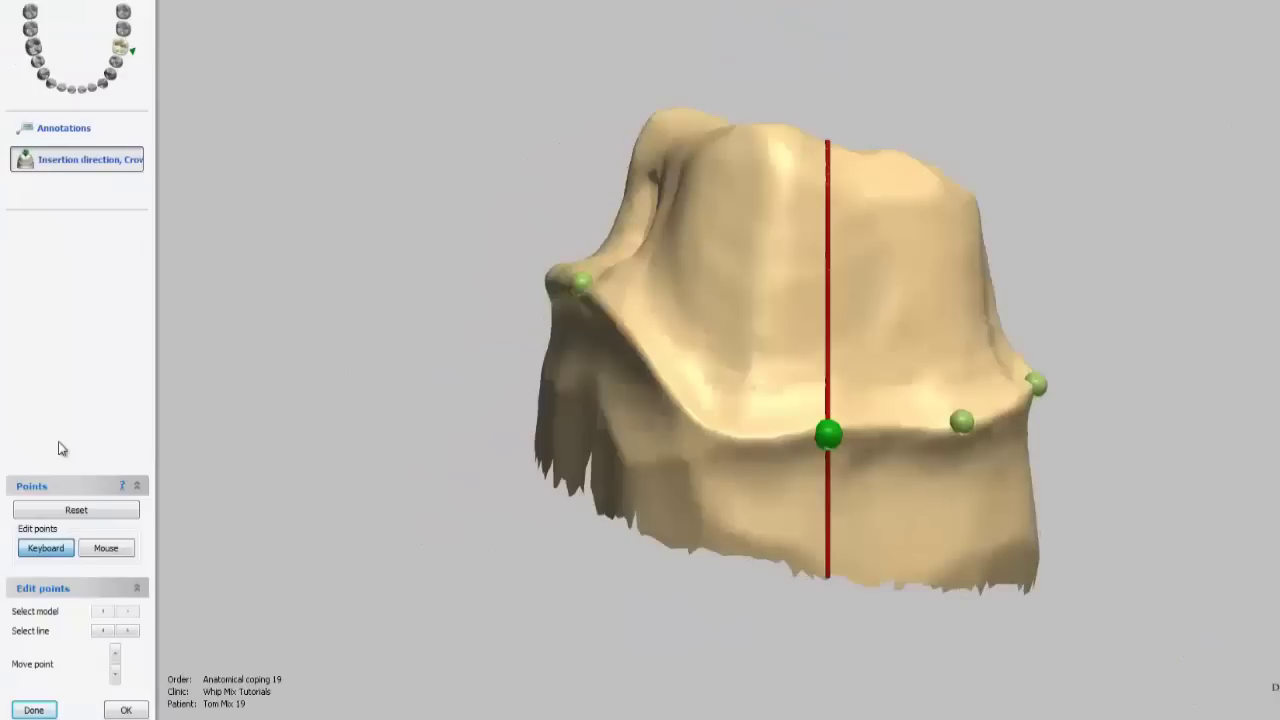
key("Down")
key("Down")
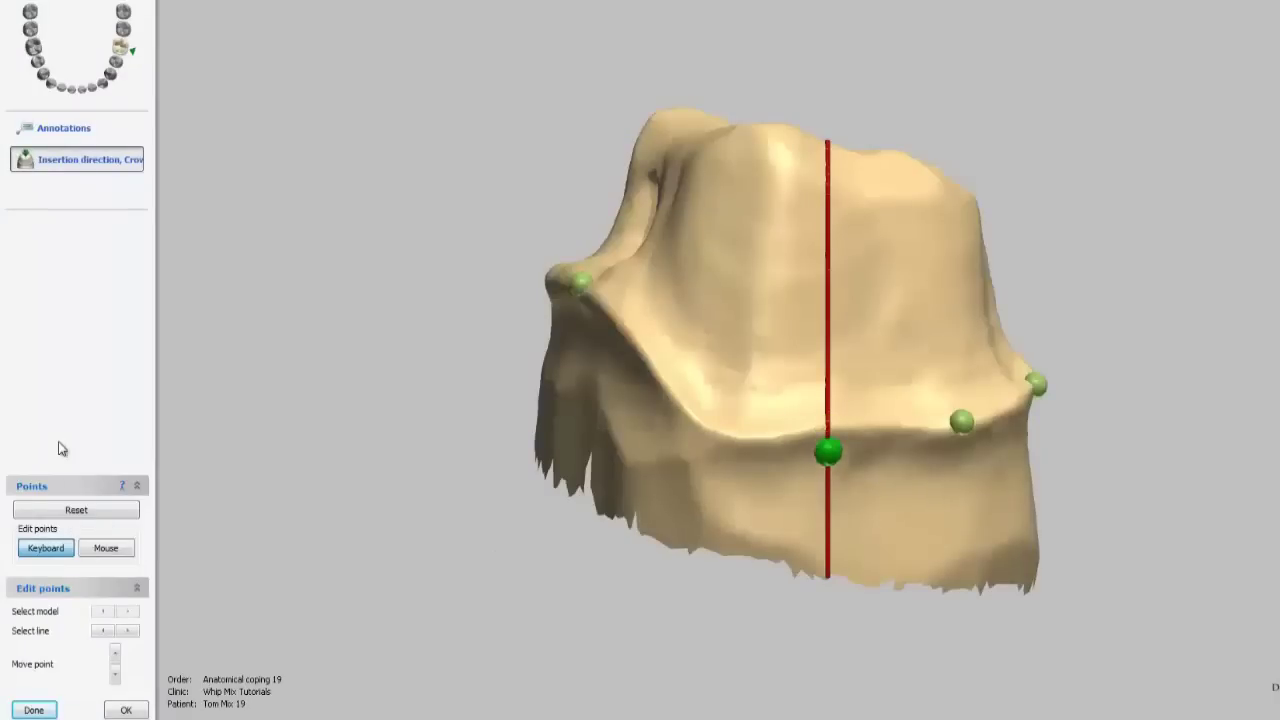
key("Up")
key("Up")
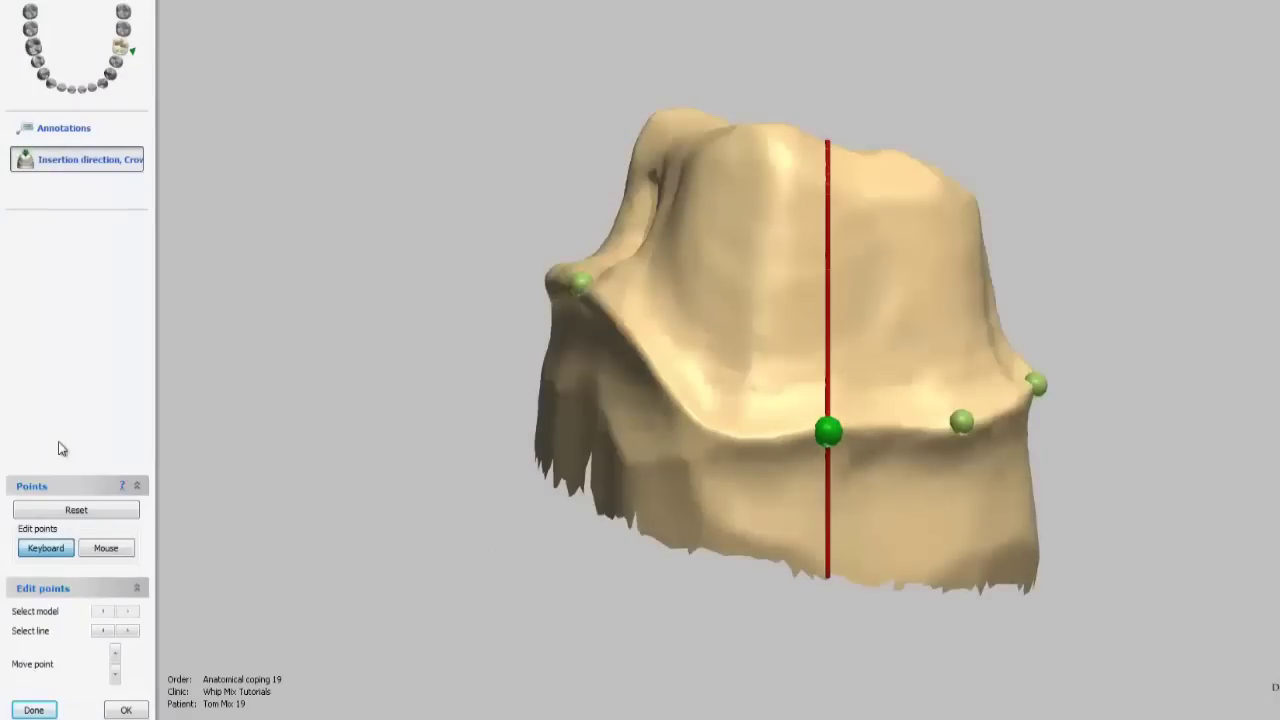
key("Right")
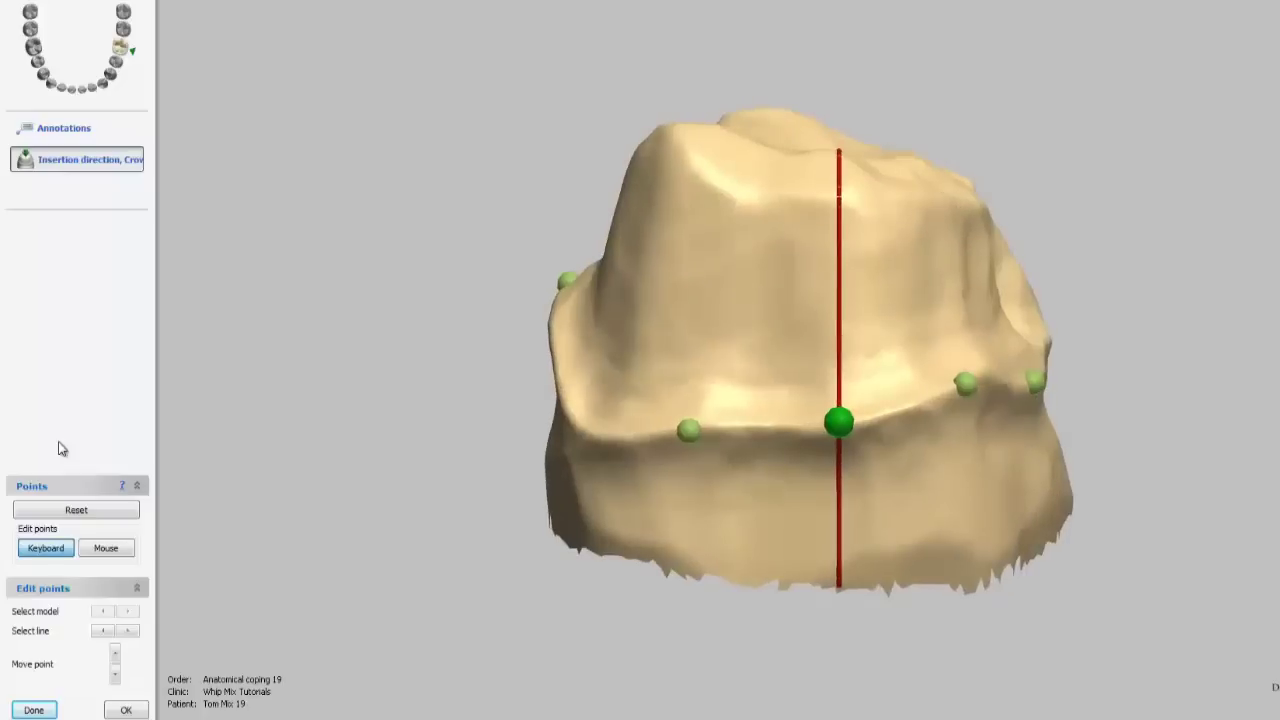
key("Up")
key("Up")
key("Up")
key("Down")
key("Down")
key("Down")
key("Right")
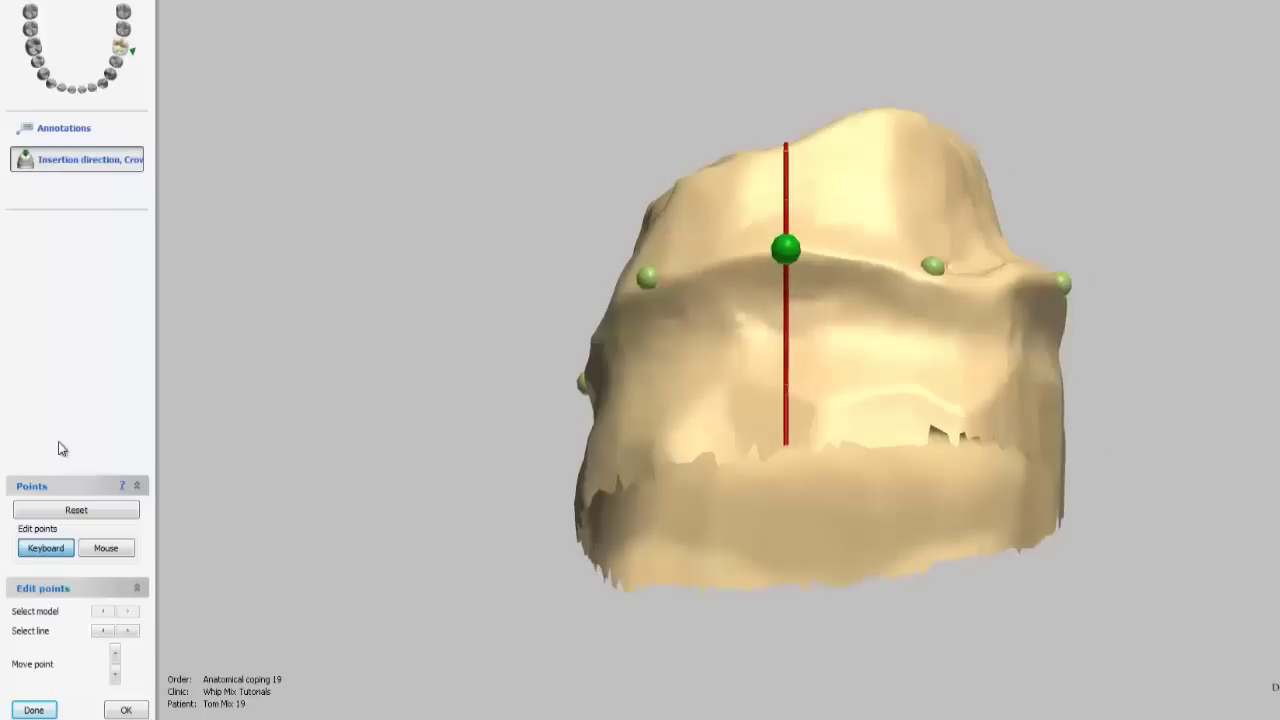
key("Right")
key("Right")
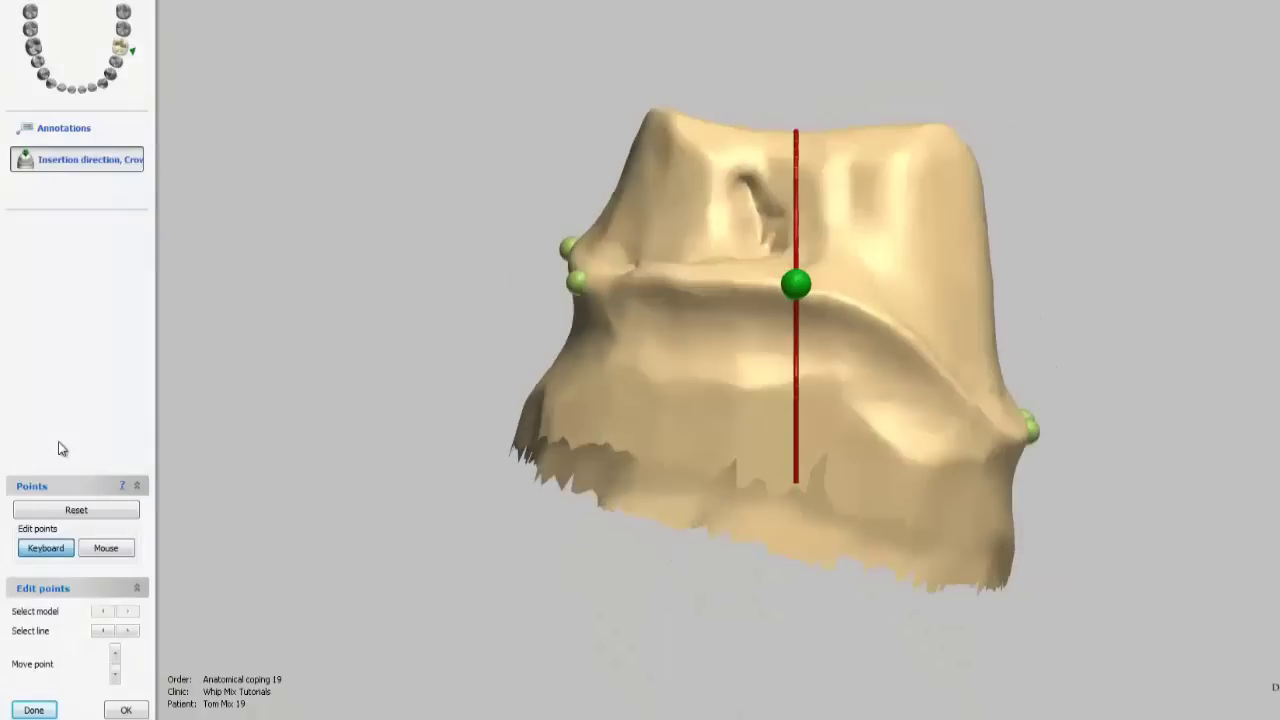
key("Right")
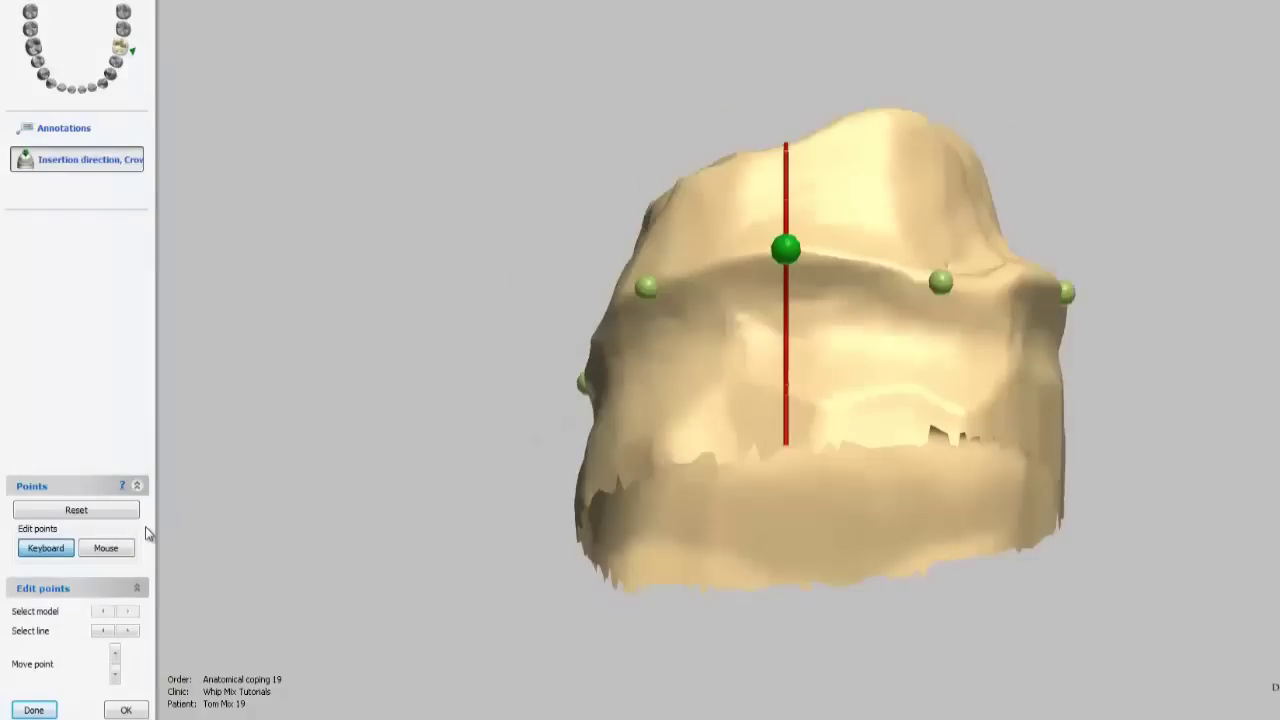
Place four points on the preparation margin with the mouse and accept them.
left_click(130, 550)
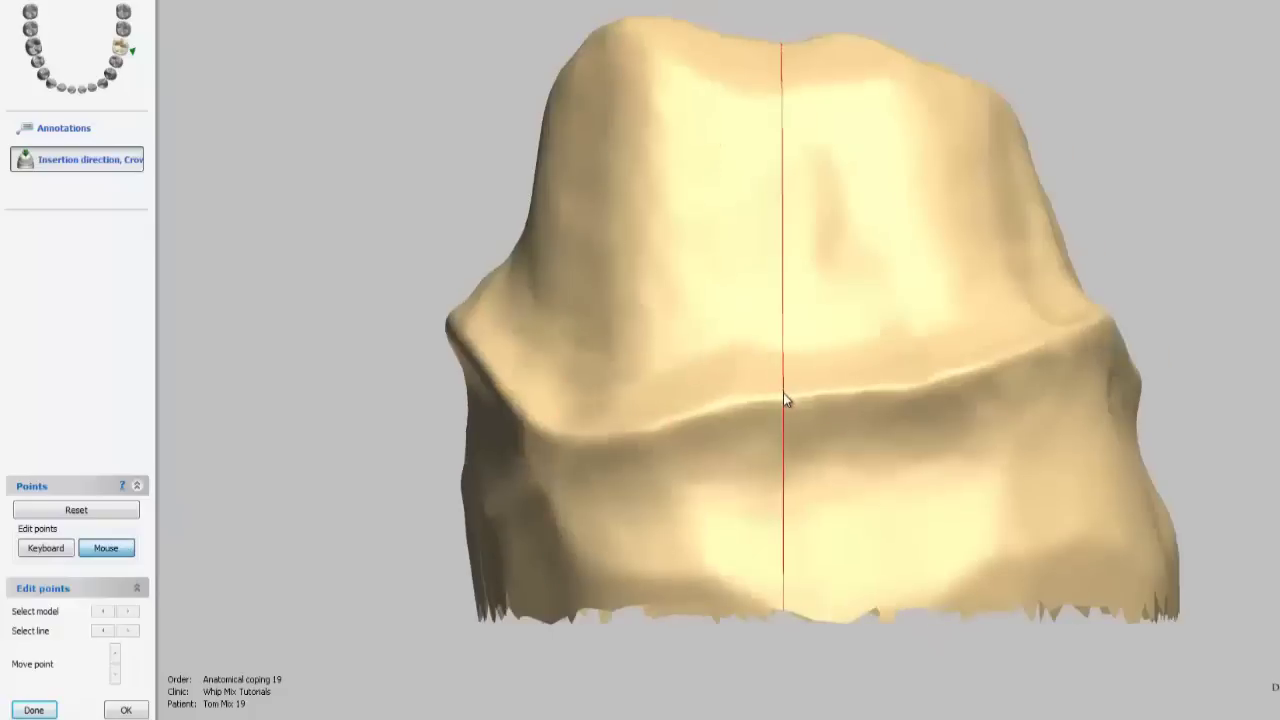
left_click(780, 398)
left_click(772, 351)
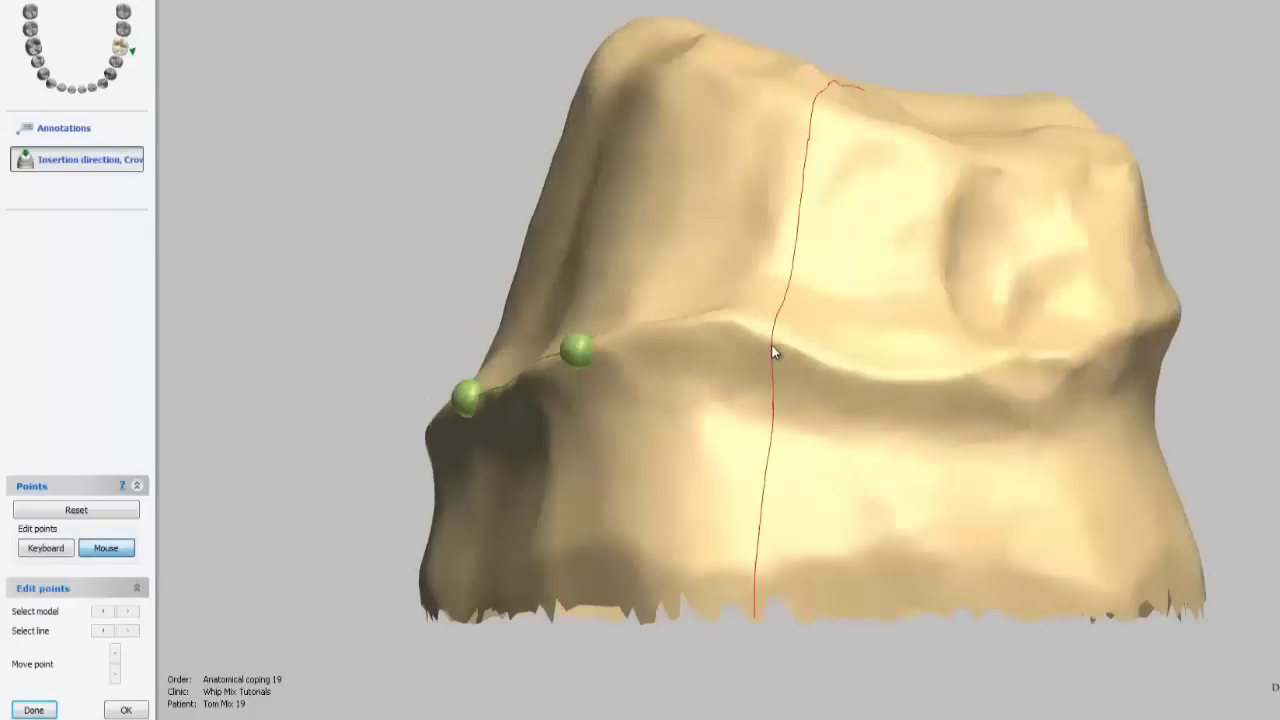
left_click(719, 322)
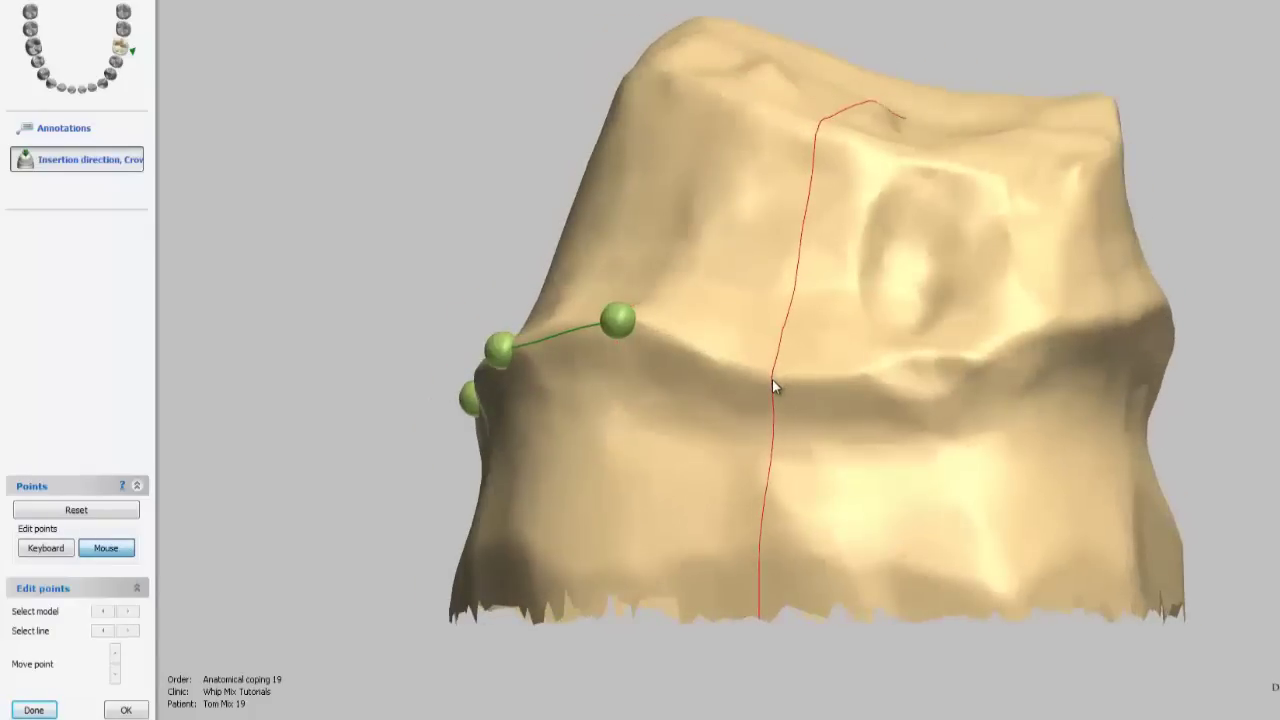
left_click(776, 381)
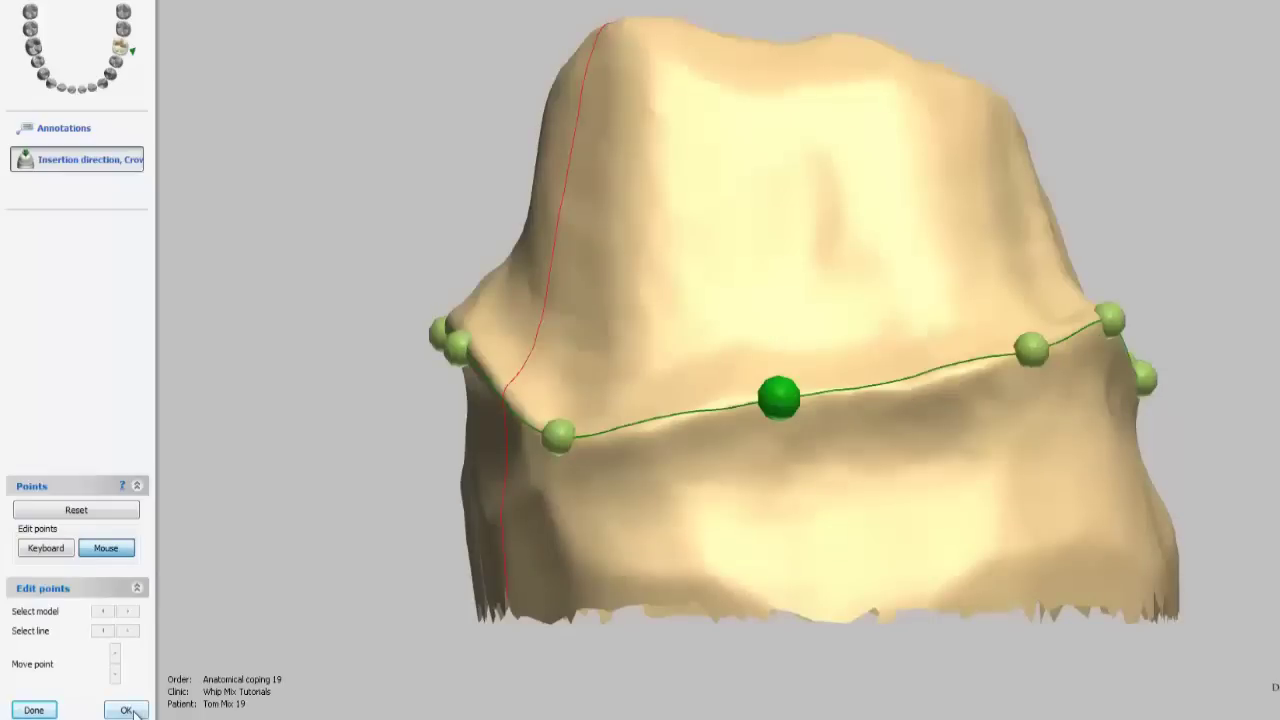
left_click(130, 710)
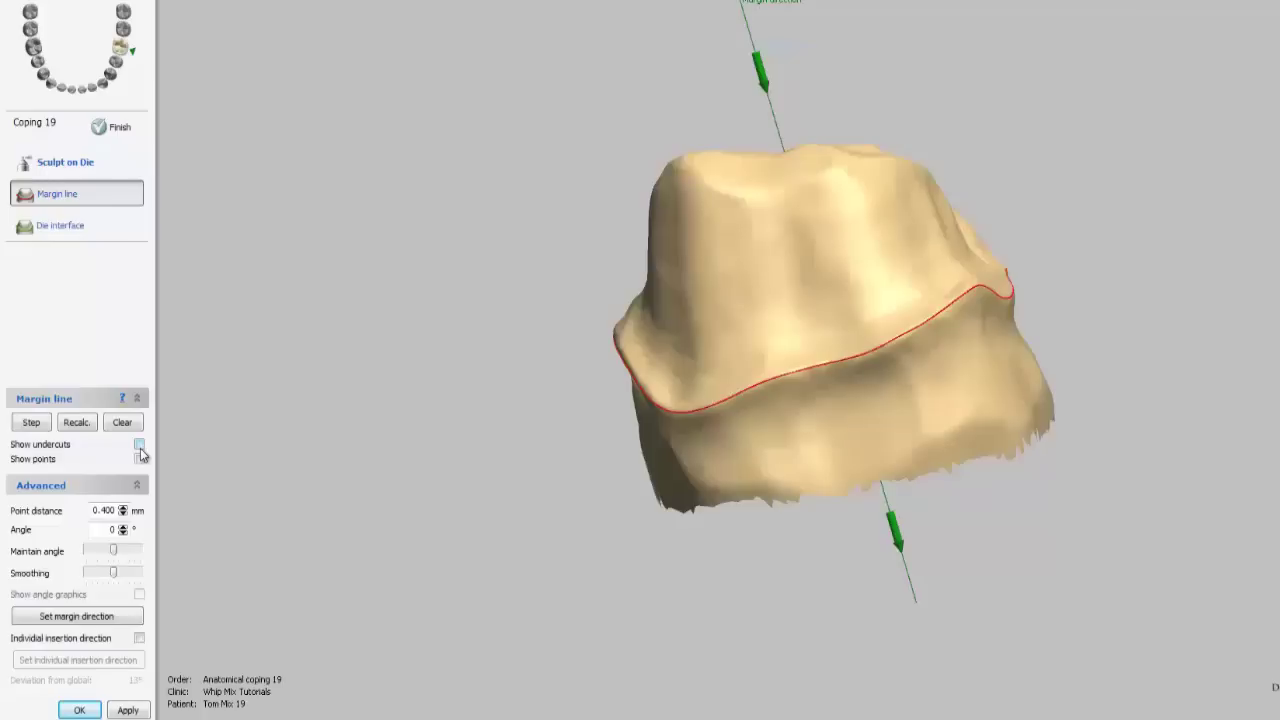
Drag the margin-line points on die 19 lower to flatten the spike, with undercut shading hidden.
left_click(140, 446)
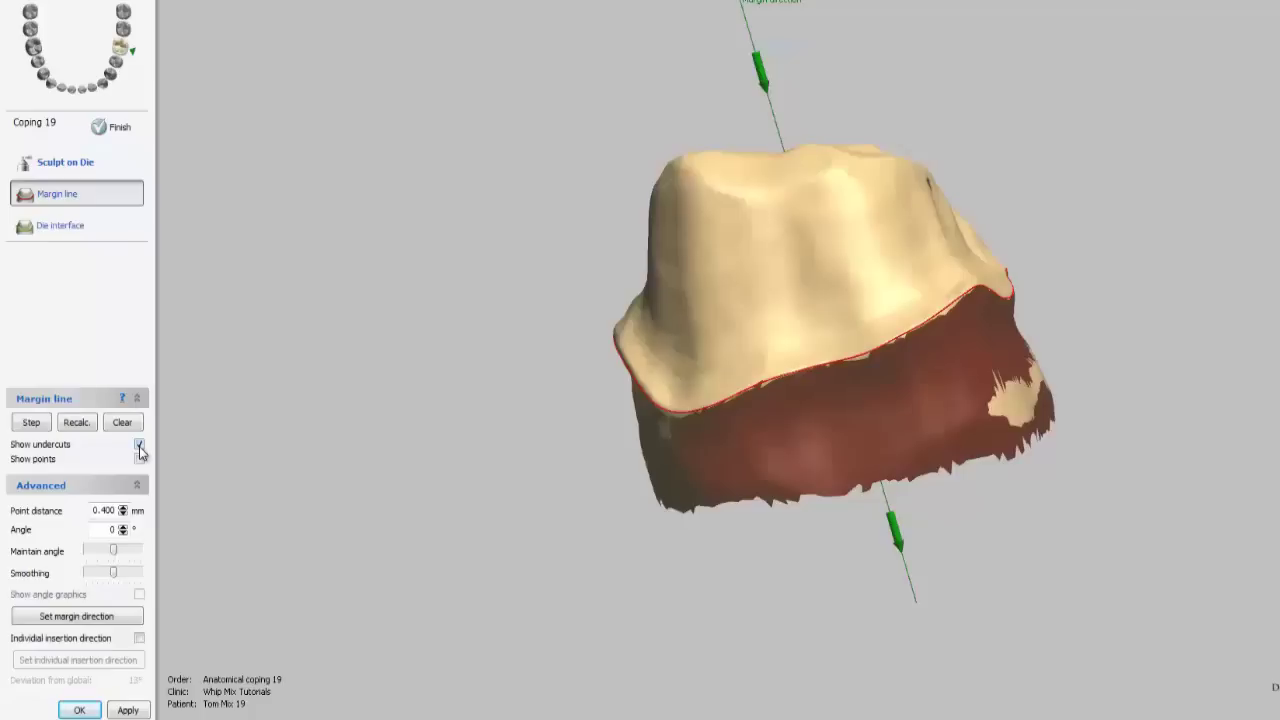
left_click(140, 446)
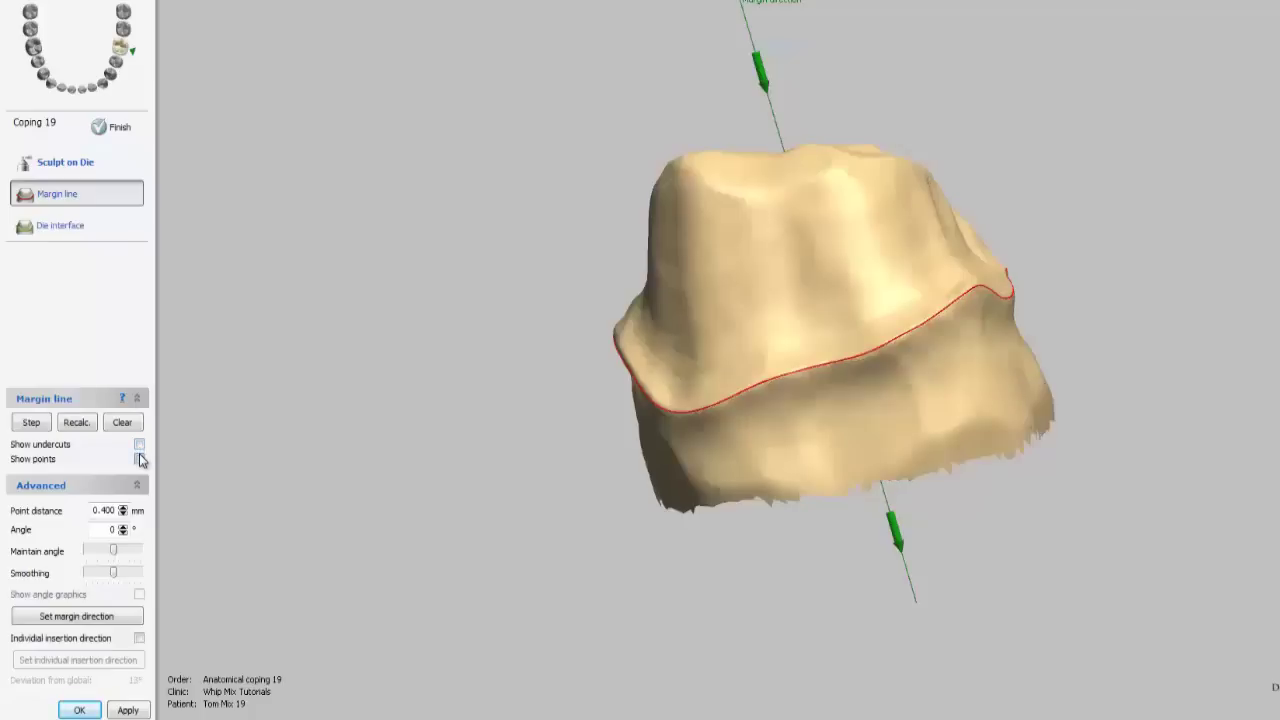
left_click(140, 459)
scroll(810, 410, "up", 5)
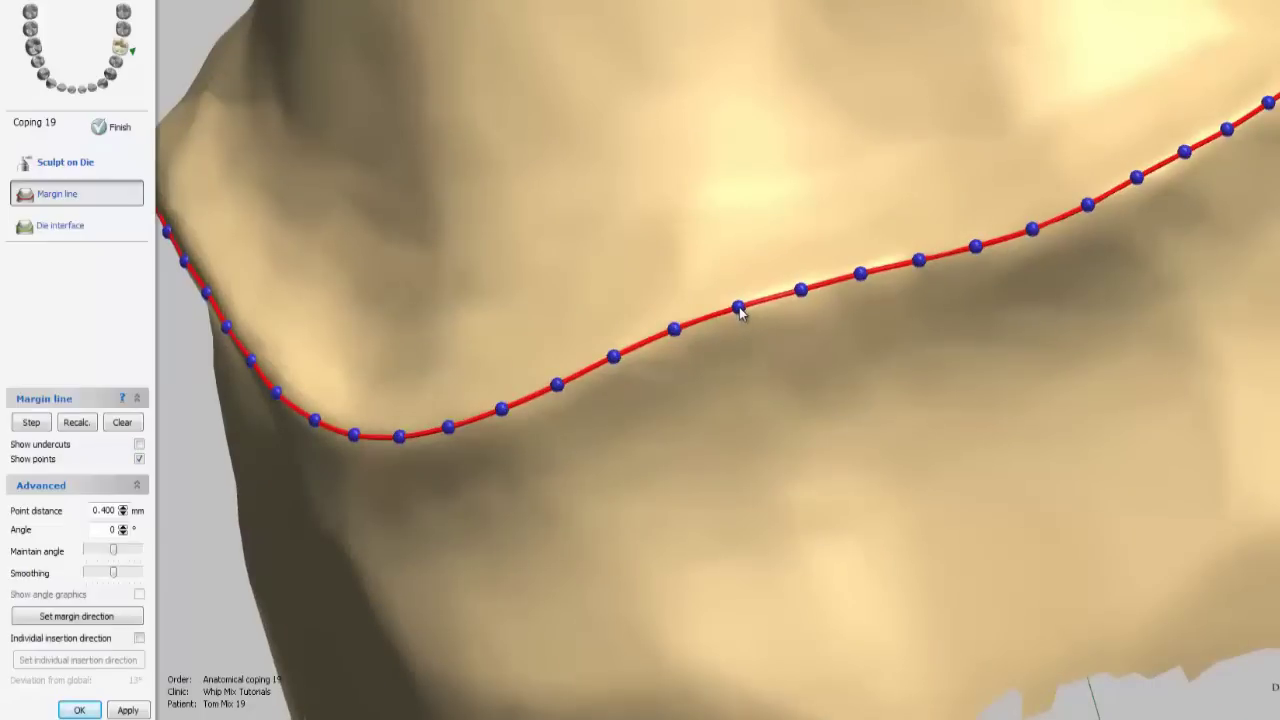
left_click_drag(740, 309, 725, 257)
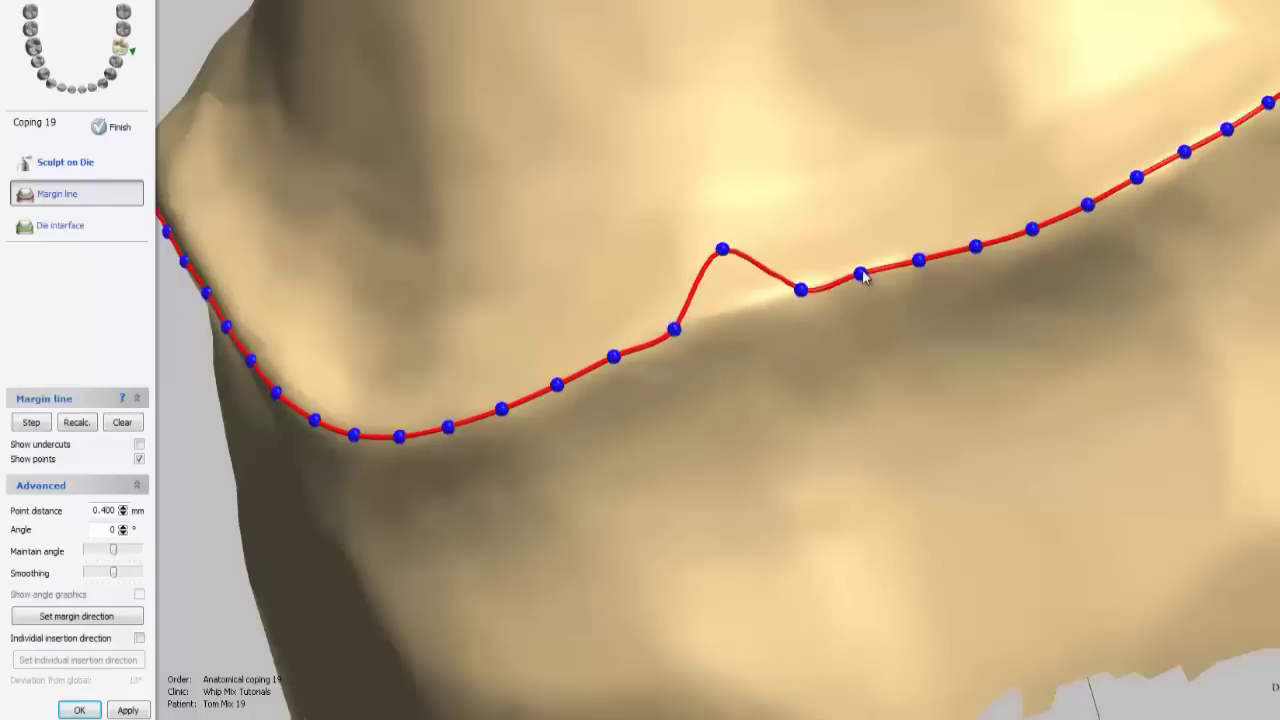
mouse_move(862, 275)
left_mouse_down()
mouse_move(880, 388)
mouse_move(851, 280)
left_mouse_up()
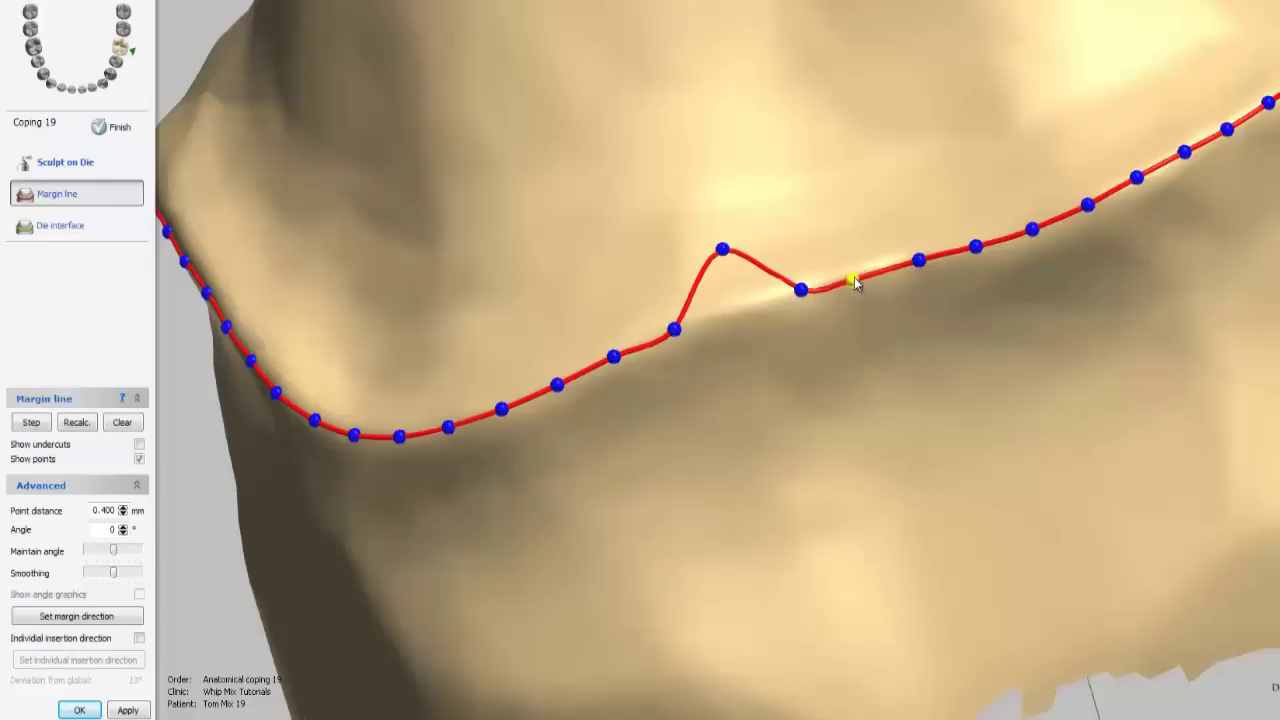
left_click_drag(724, 252, 728, 299)
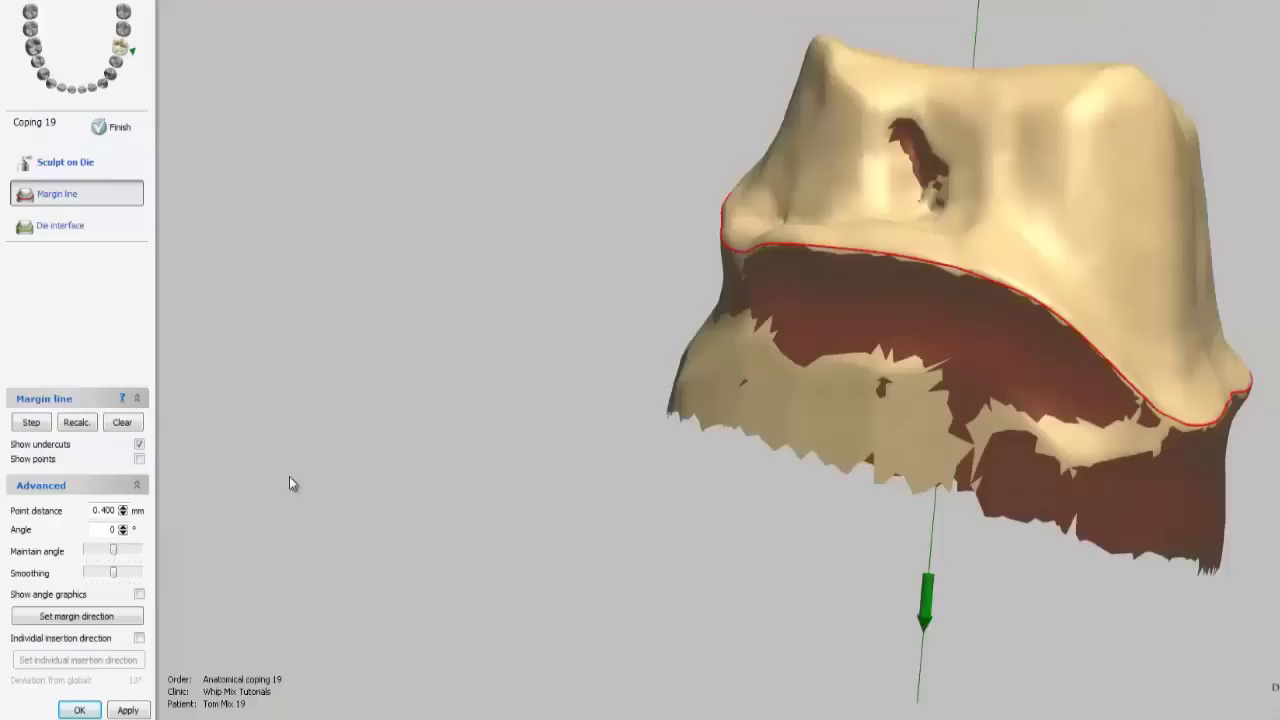
left_click(139, 444)
mouse_move(1040, 441)
right_mouse_down()
mouse_move(880, 426)
mouse_move(858, 447)
mouse_move(853, 550)
right_mouse_up()
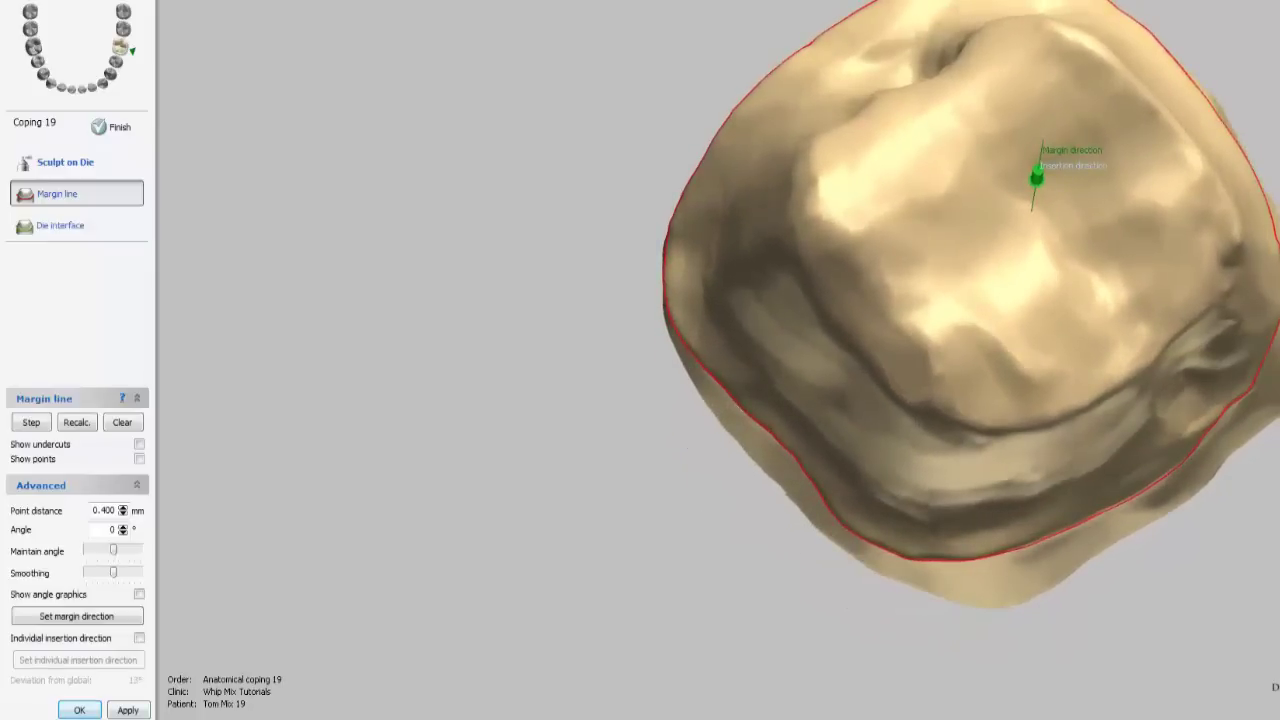
Accept the margin line, compute the die interface with drill compensation on, and accept it.
left_click(80, 710)
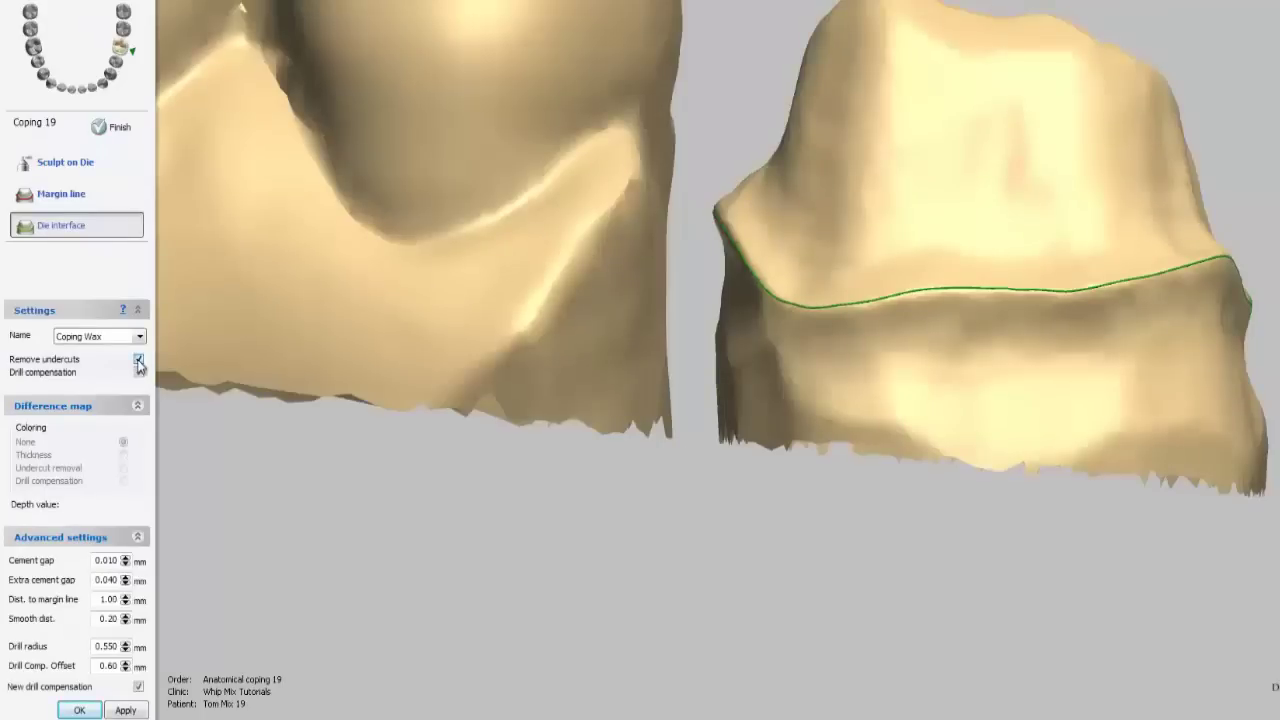
left_click(139, 372)
left_click(139, 372)
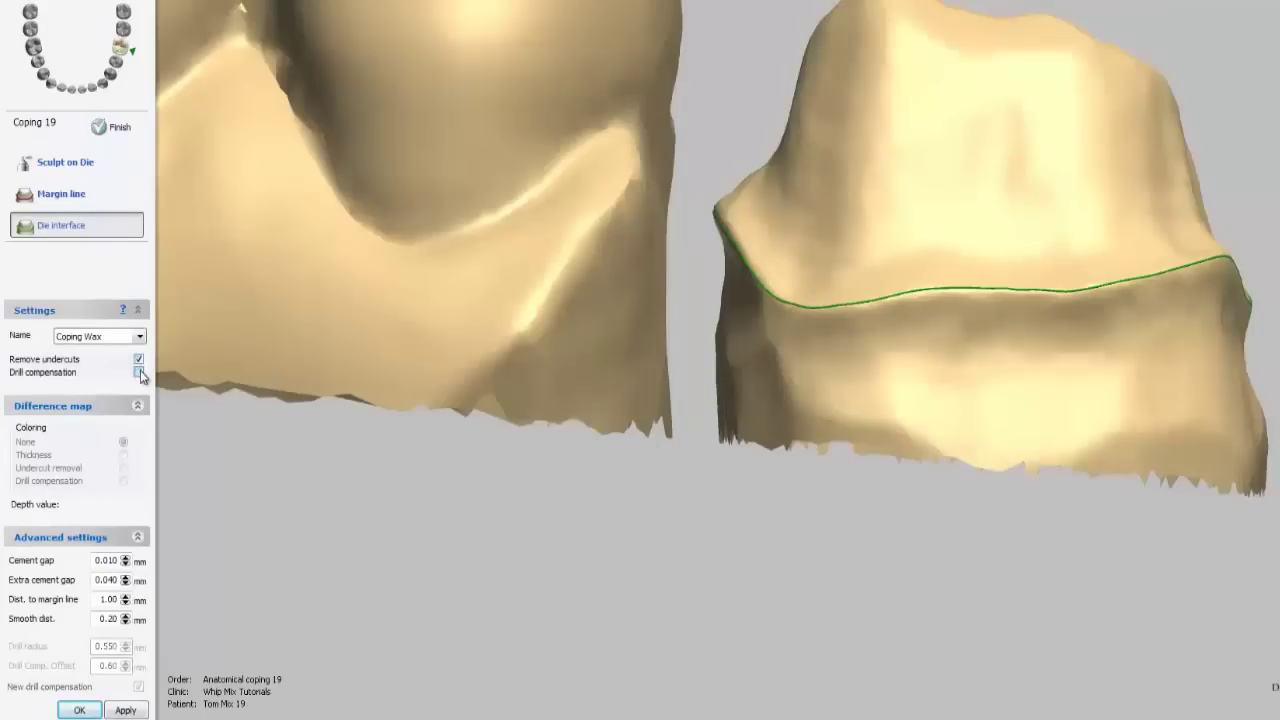
left_click(139, 372)
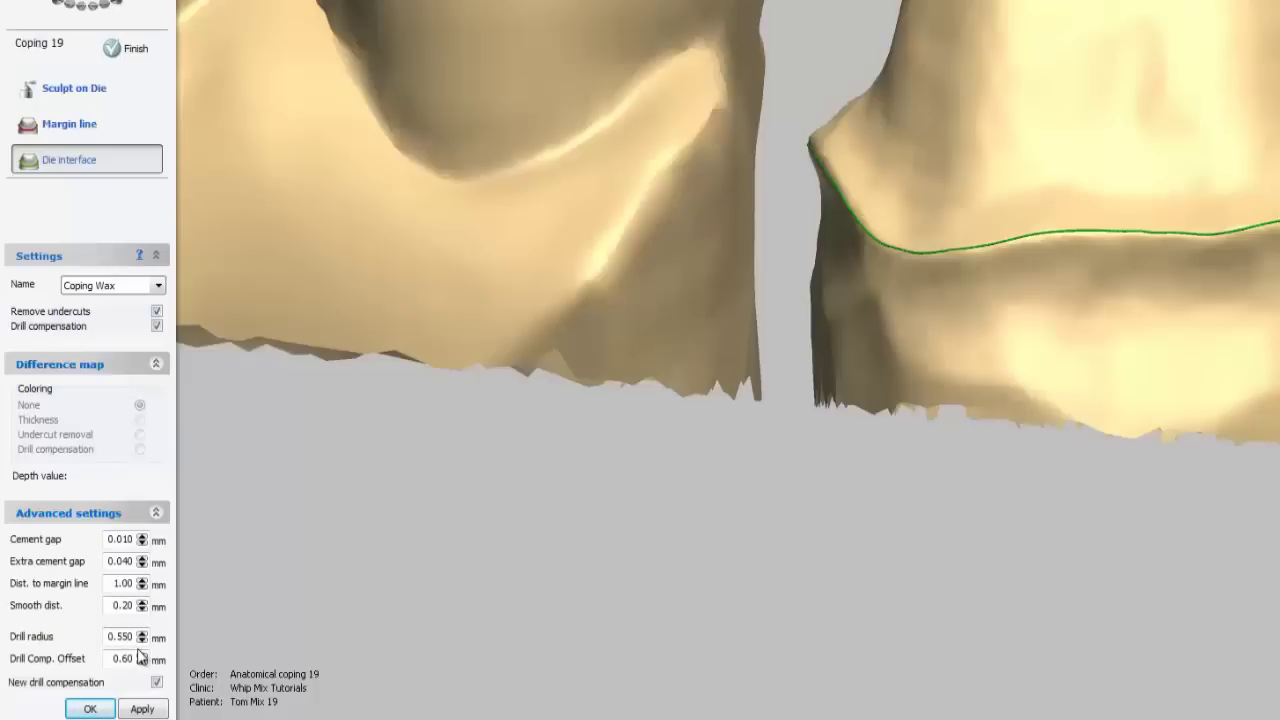
left_click(142, 708)
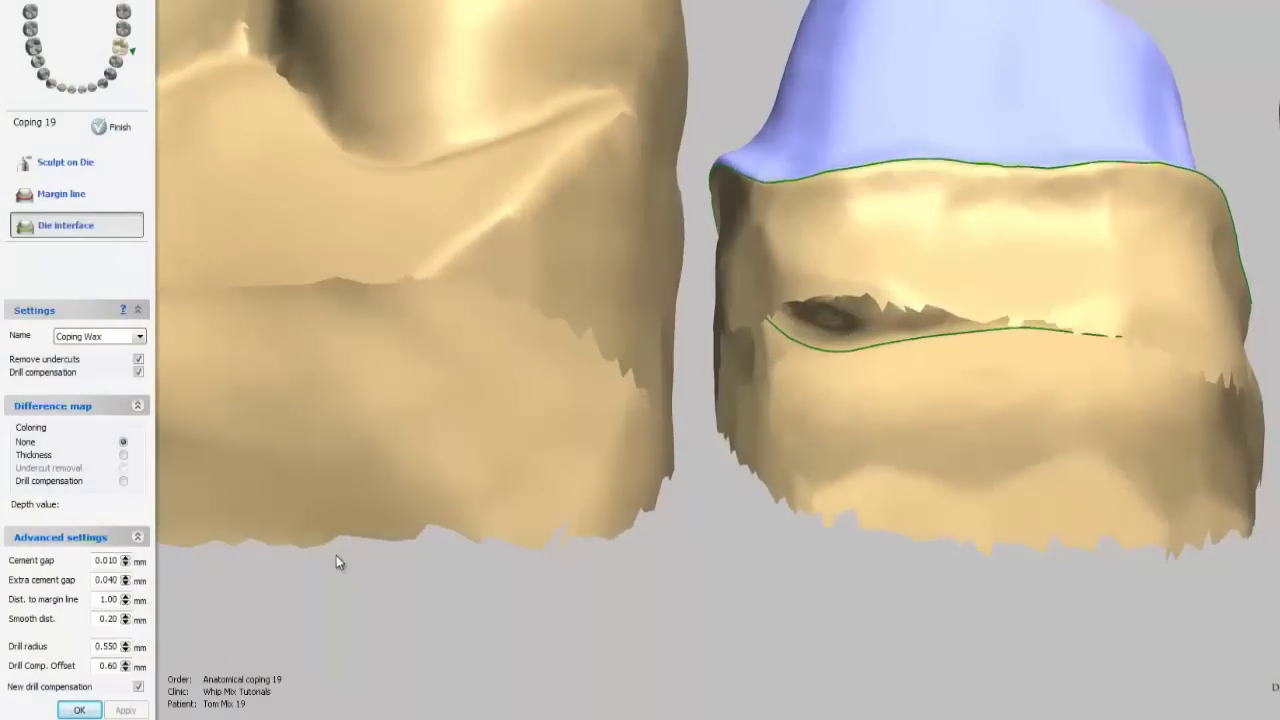
left_click(90, 711)
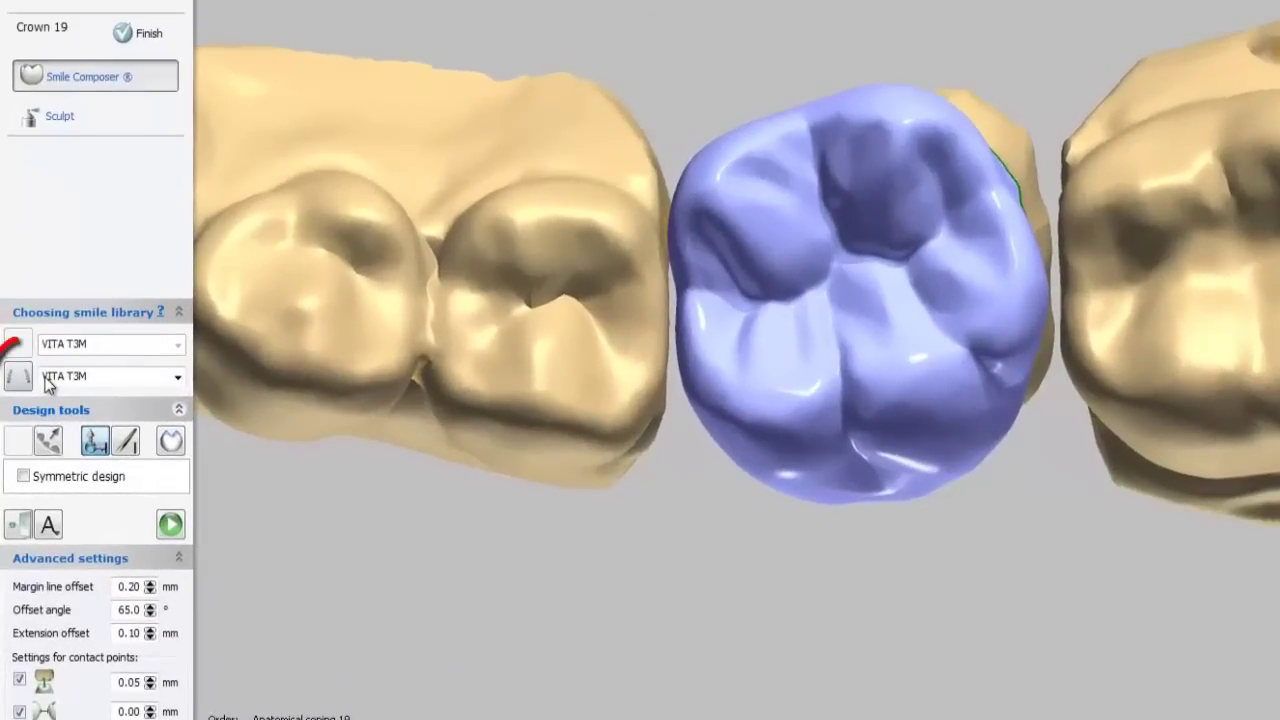
Try the C15 Bridge and C16 Bridge library models on crown 19, then keep Allure DS1.
left_click(18, 377)
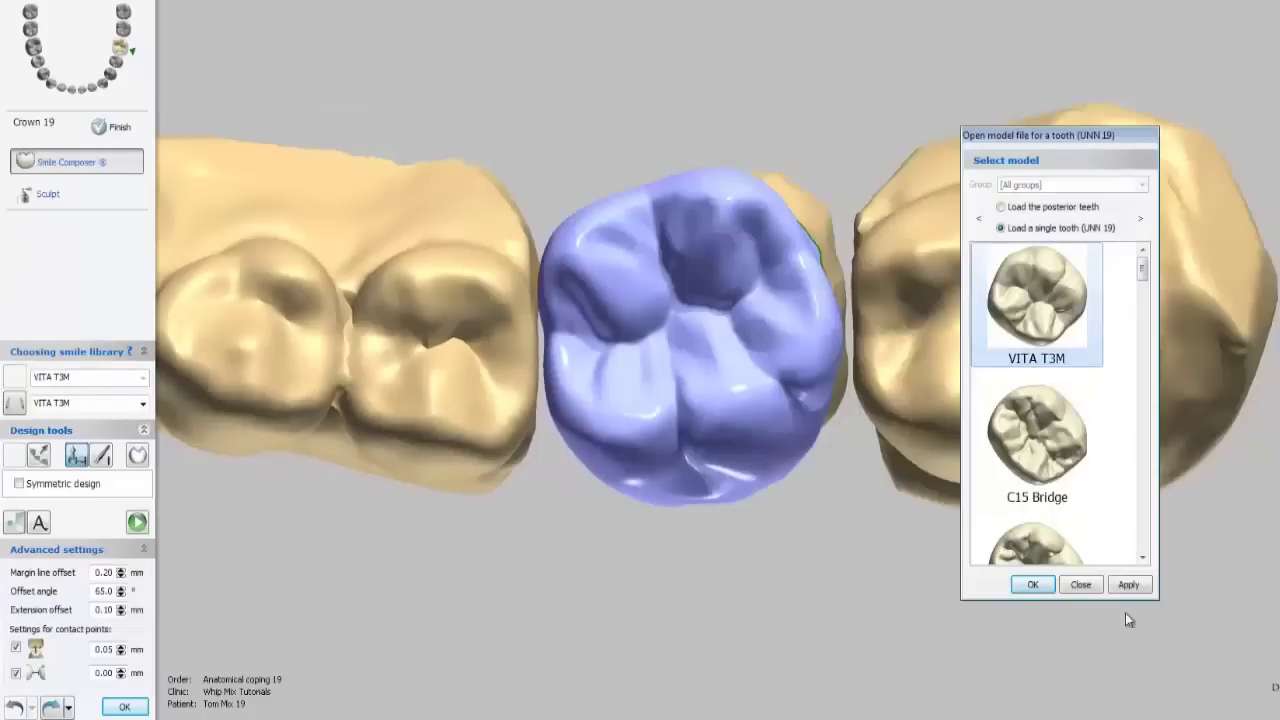
left_click(1142, 558)
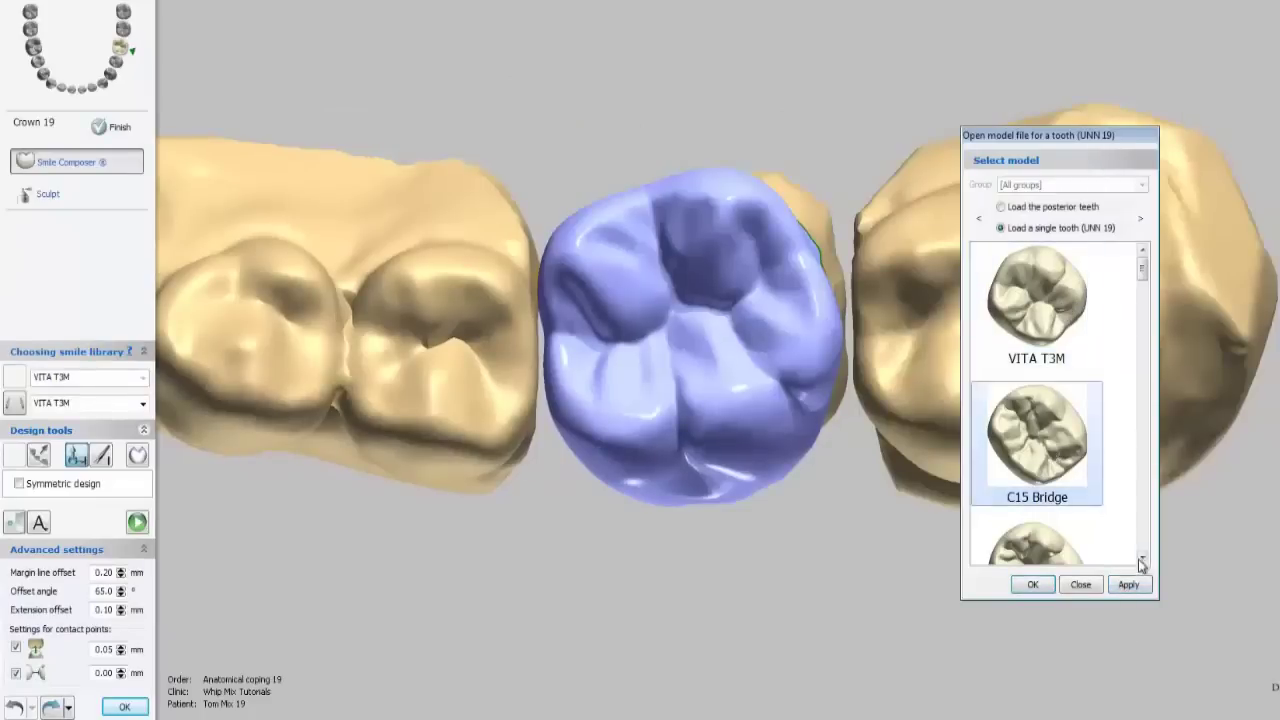
left_click(1138, 584)
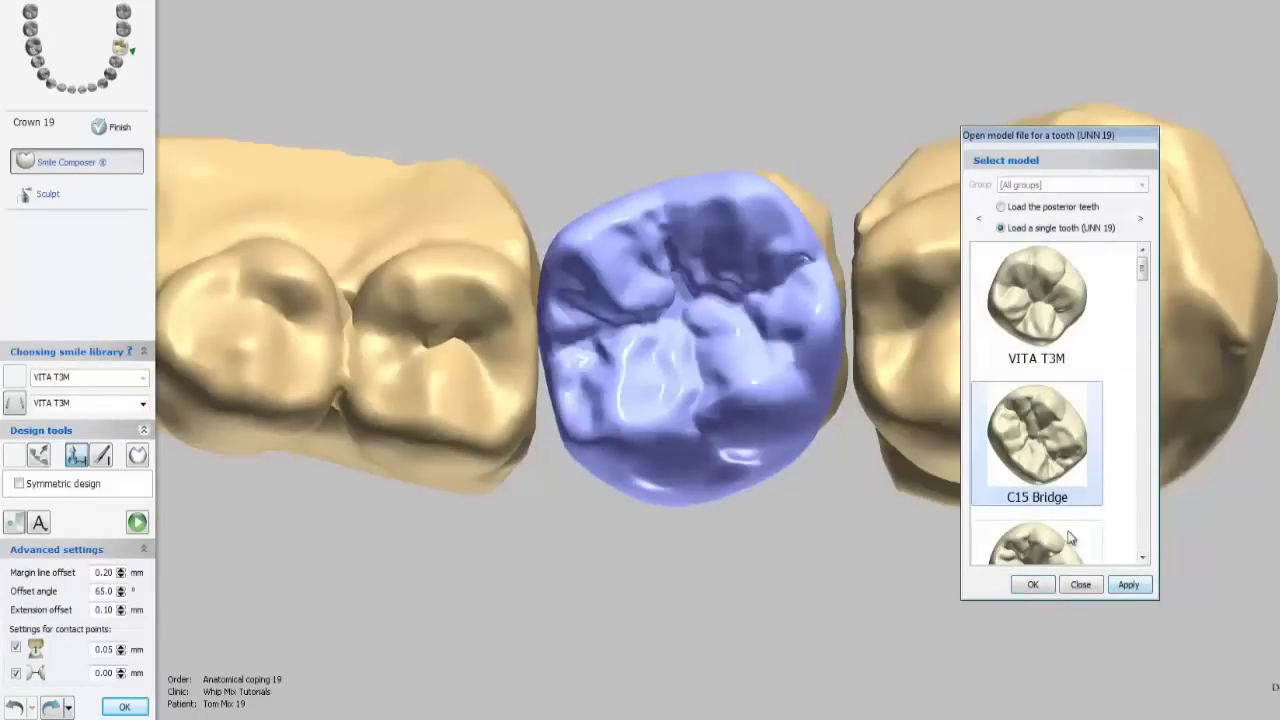
left_click(1070, 539)
left_click(1128, 586)
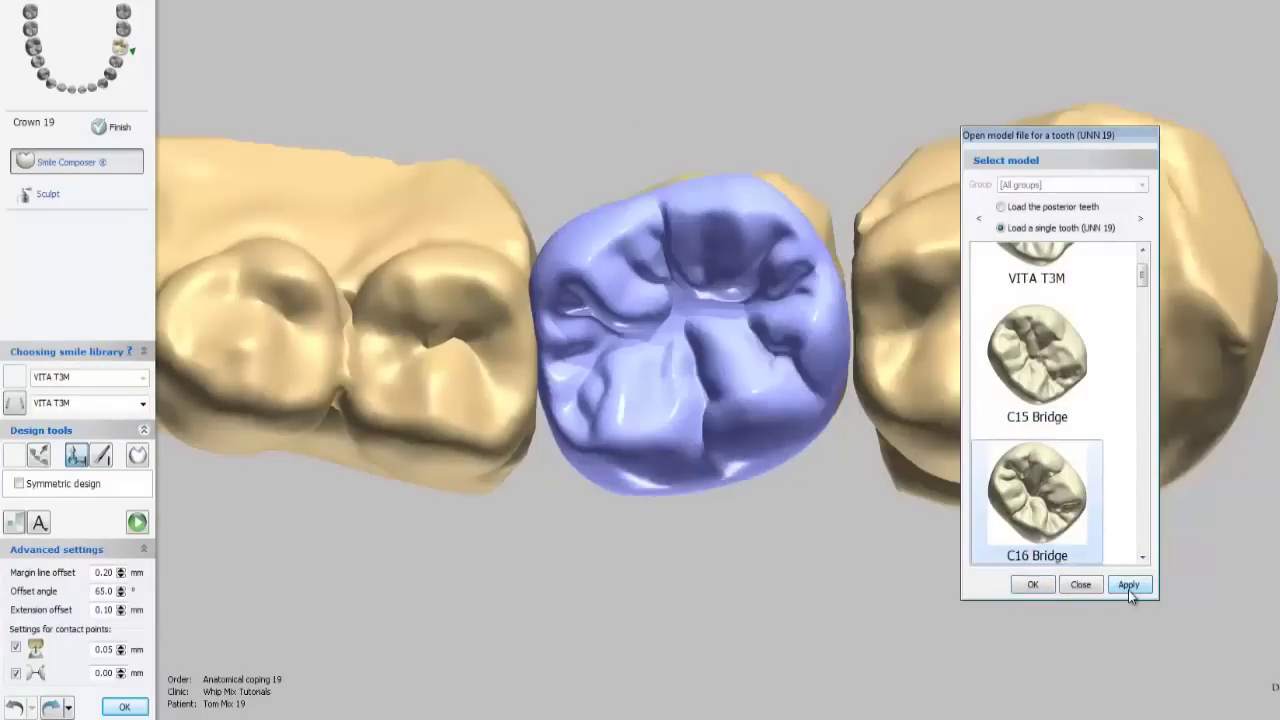
left_click_drag(1045, 132, 1230, 135)
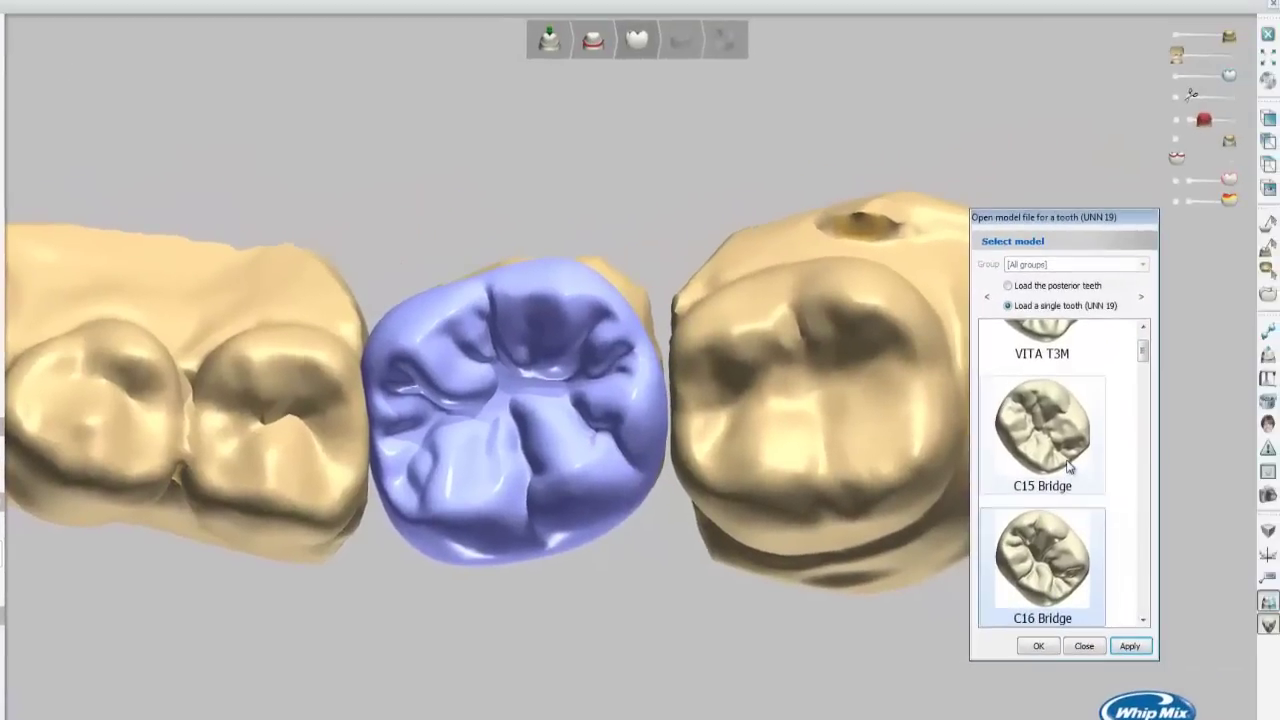
scroll(1070, 470, "down", 2)
left_click(1062, 540)
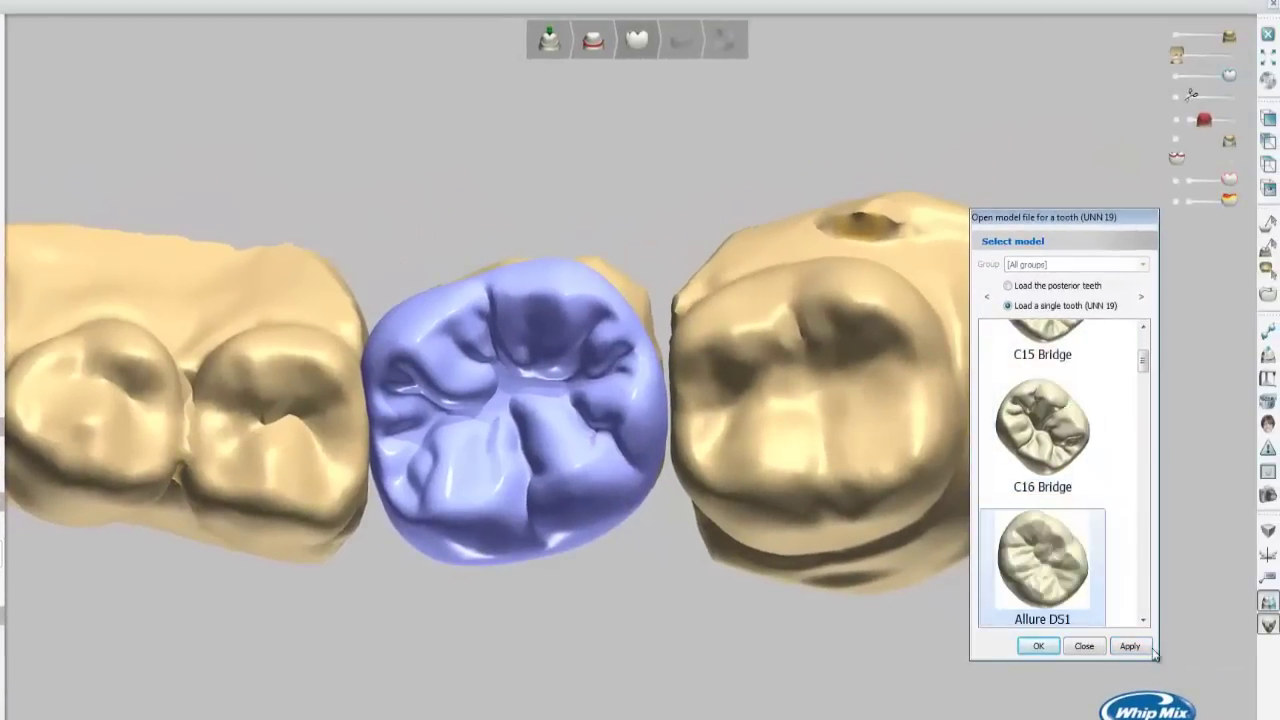
left_click(1140, 649)
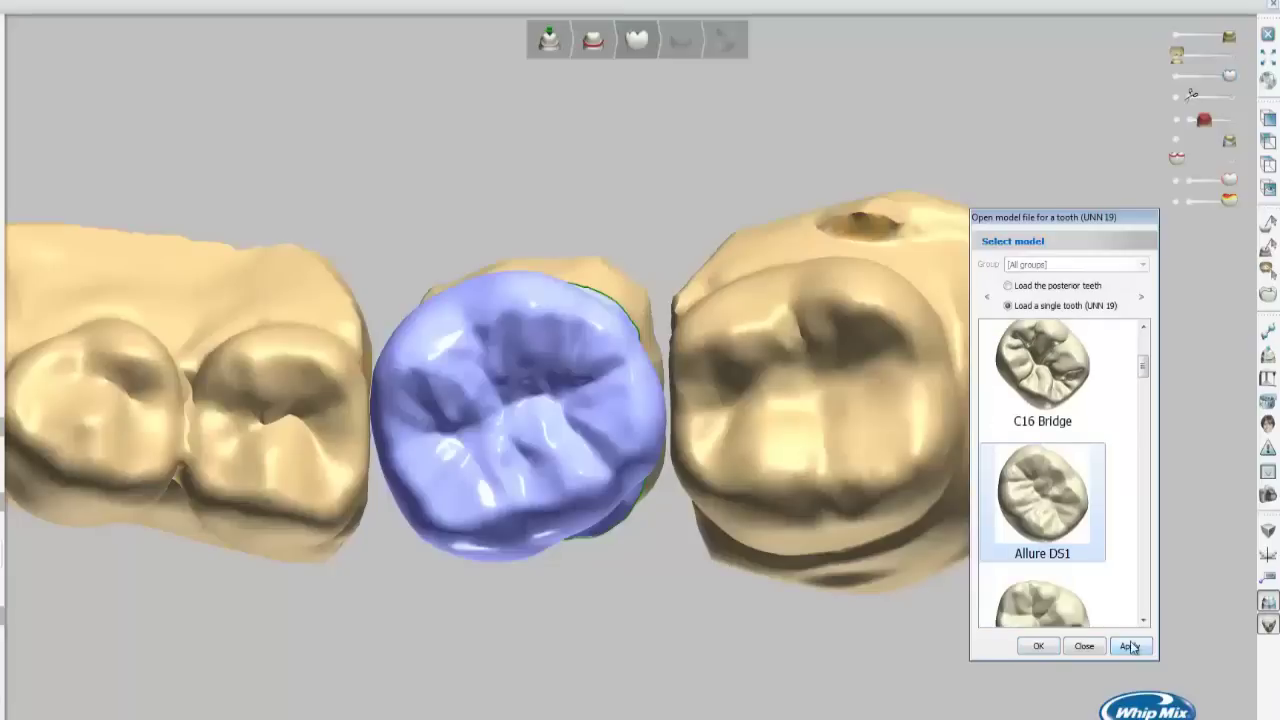
left_click(1042, 646)
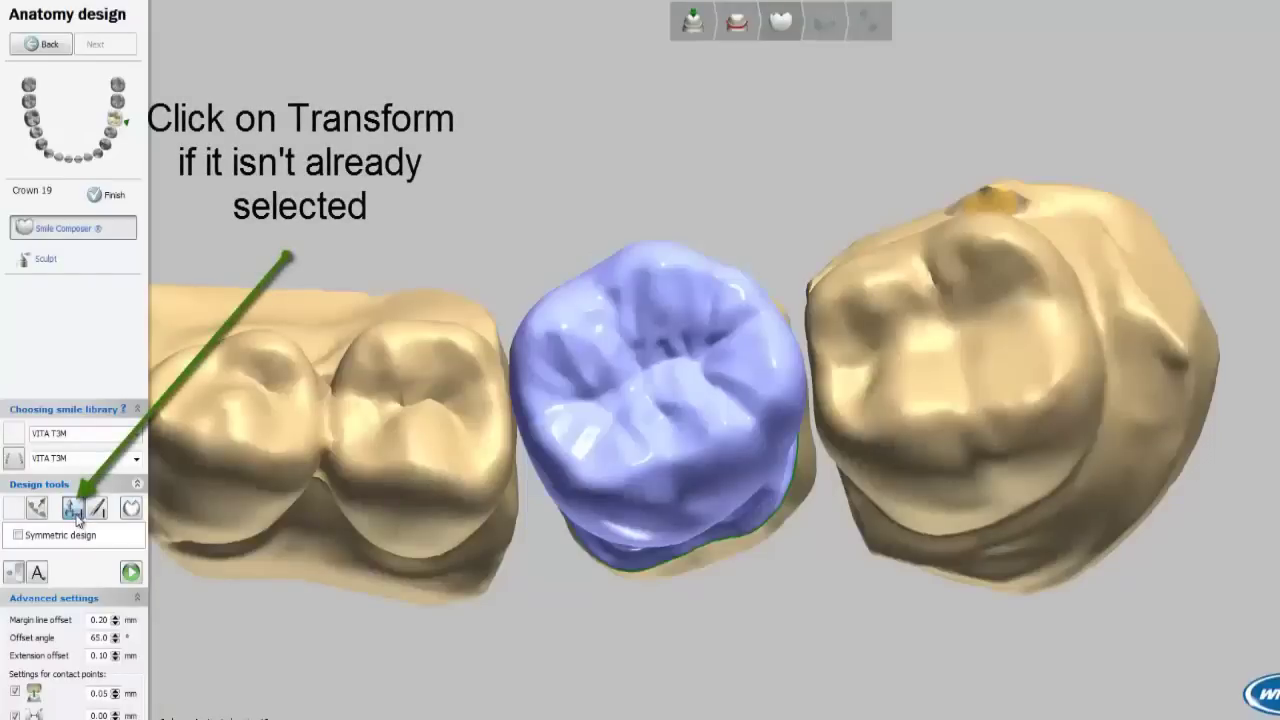
Rotate crown 19 upright, shift it right, tilt its axis and lower it onto the die.
left_click(73, 509)
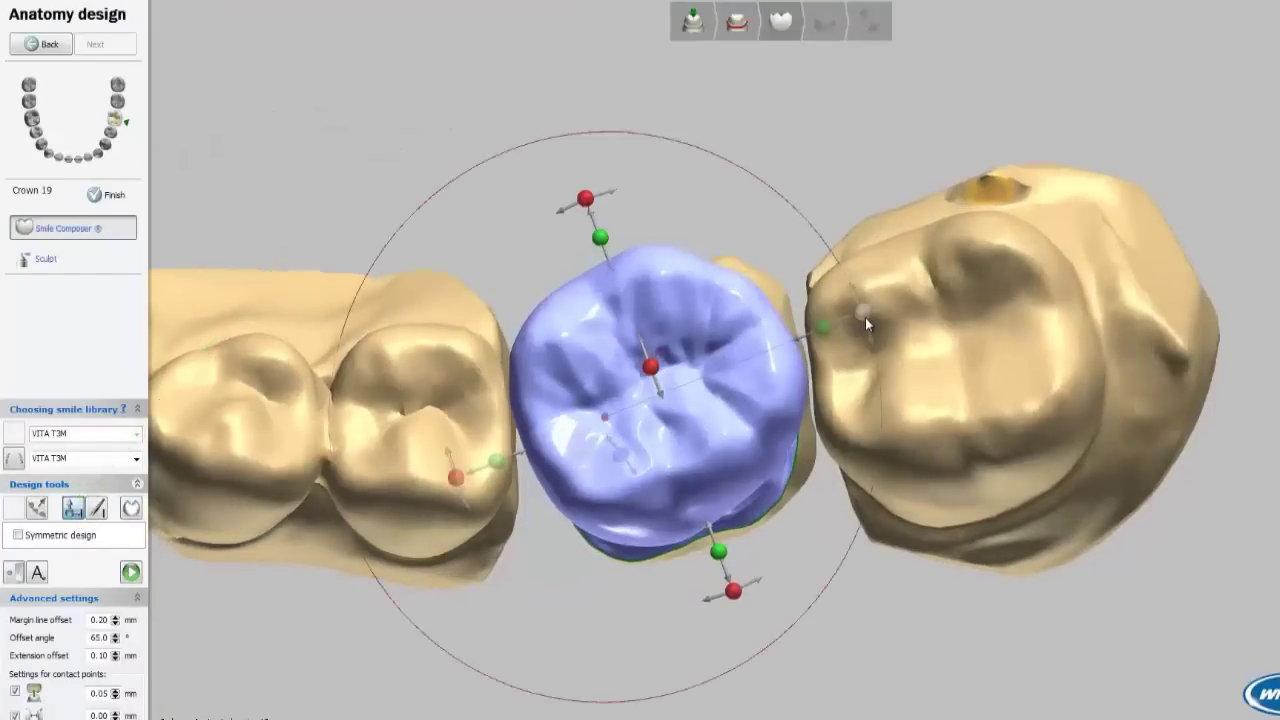
left_click_drag(865, 317, 891, 409)
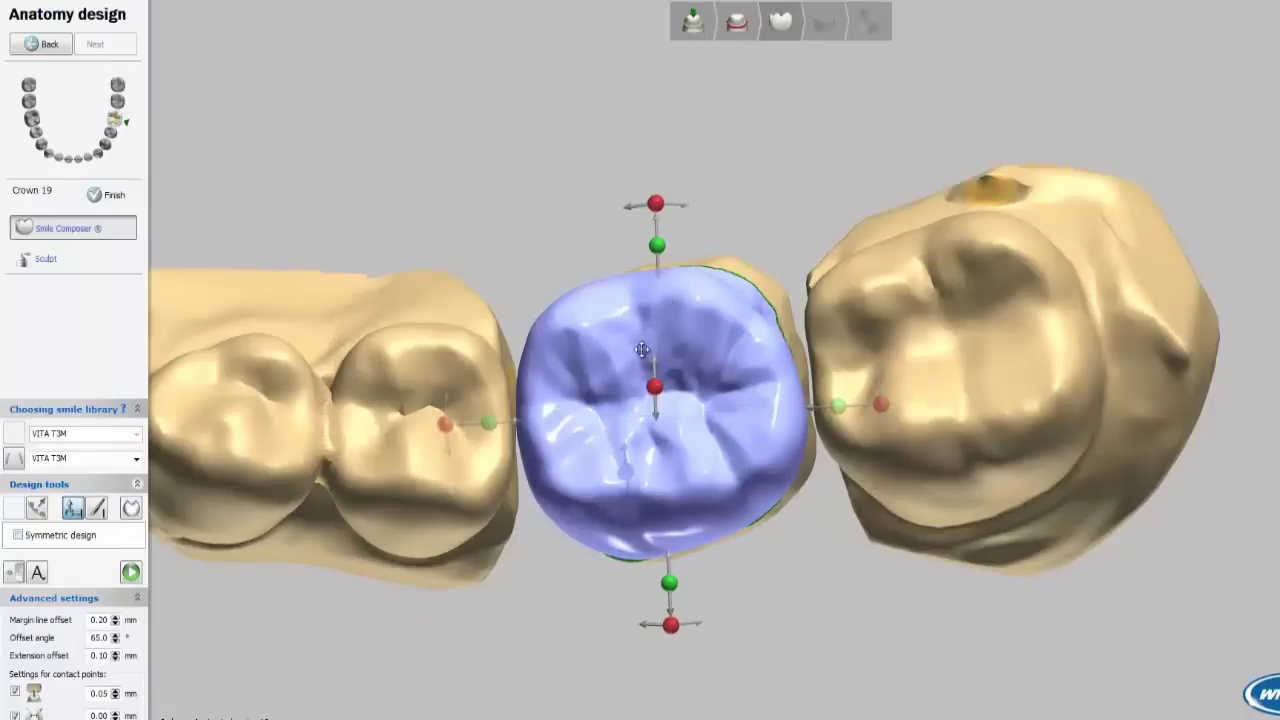
left_click_drag(642, 349, 639, 386)
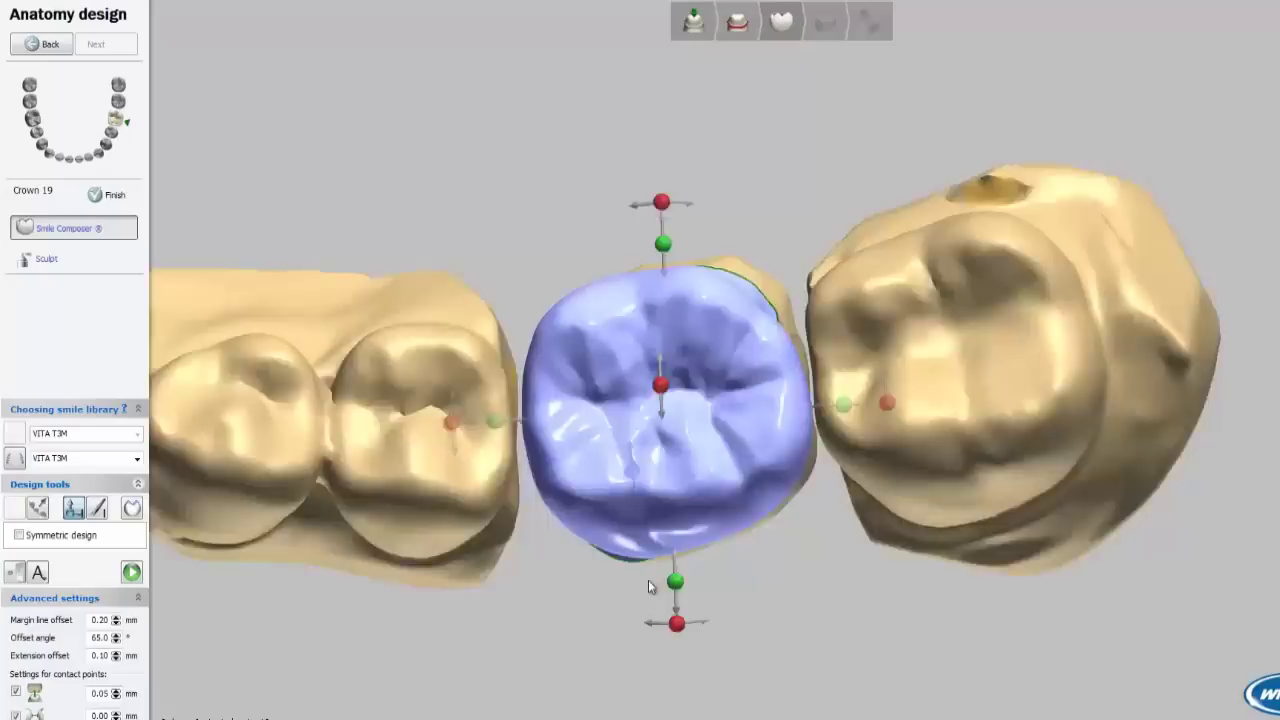
right_click_drag(651, 586, 815, 402)
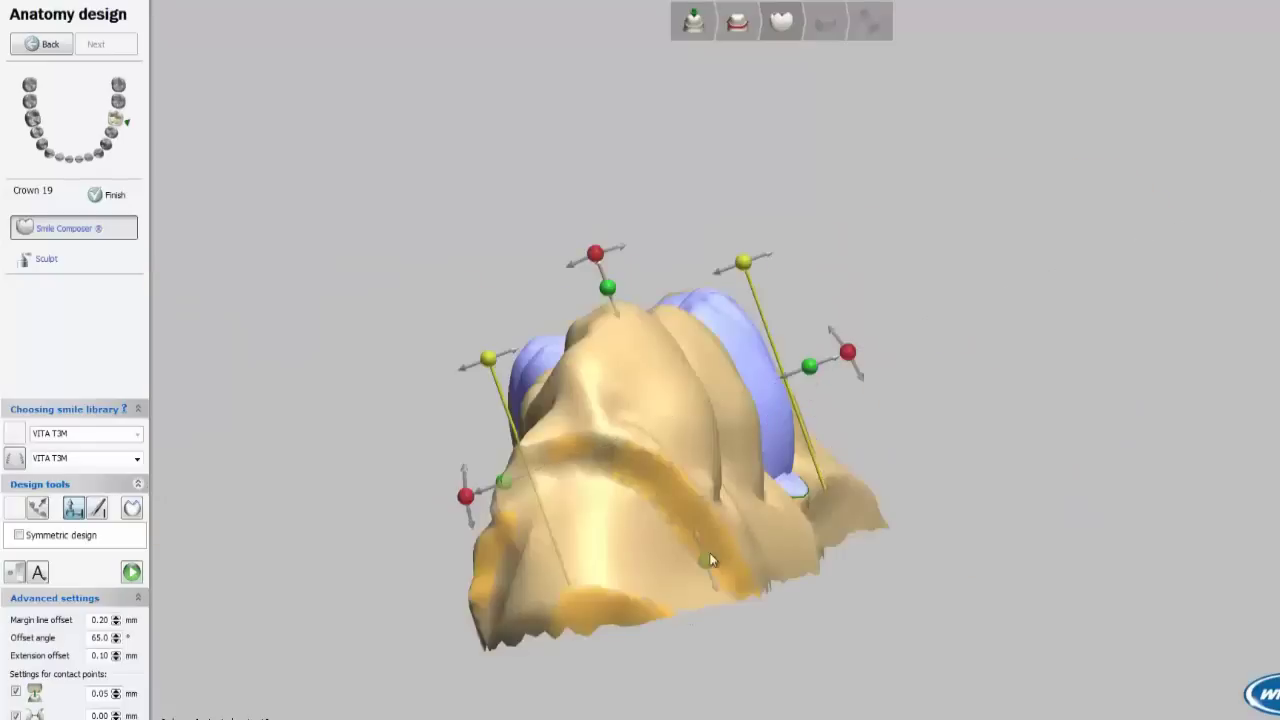
left_click_drag(709, 553, 743, 614)
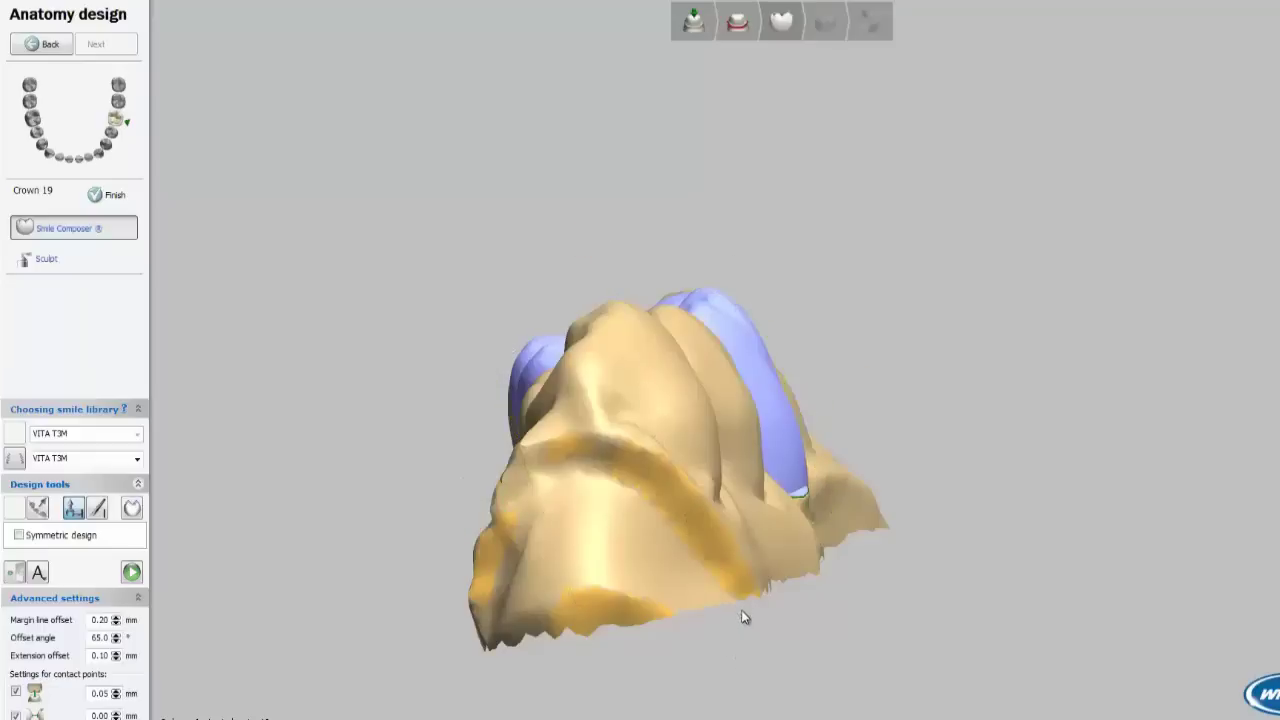
mouse_move(655, 234)
left_click_drag(653, 234, 653, 294)
mouse_move(646, 283)
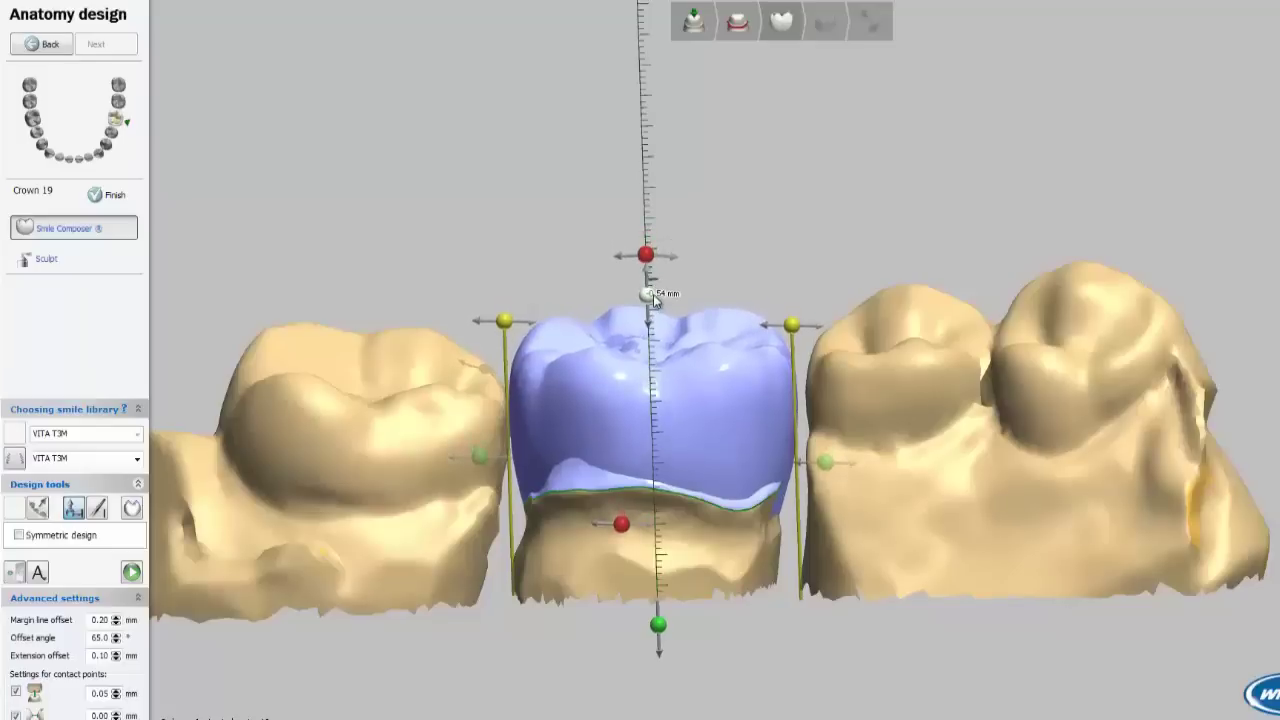
right_click_drag(653, 294, 666, 292)
mouse_move(666, 292)
left_mouse_down()
mouse_move(674, 329)
mouse_move(679, 306)
left_mouse_up()
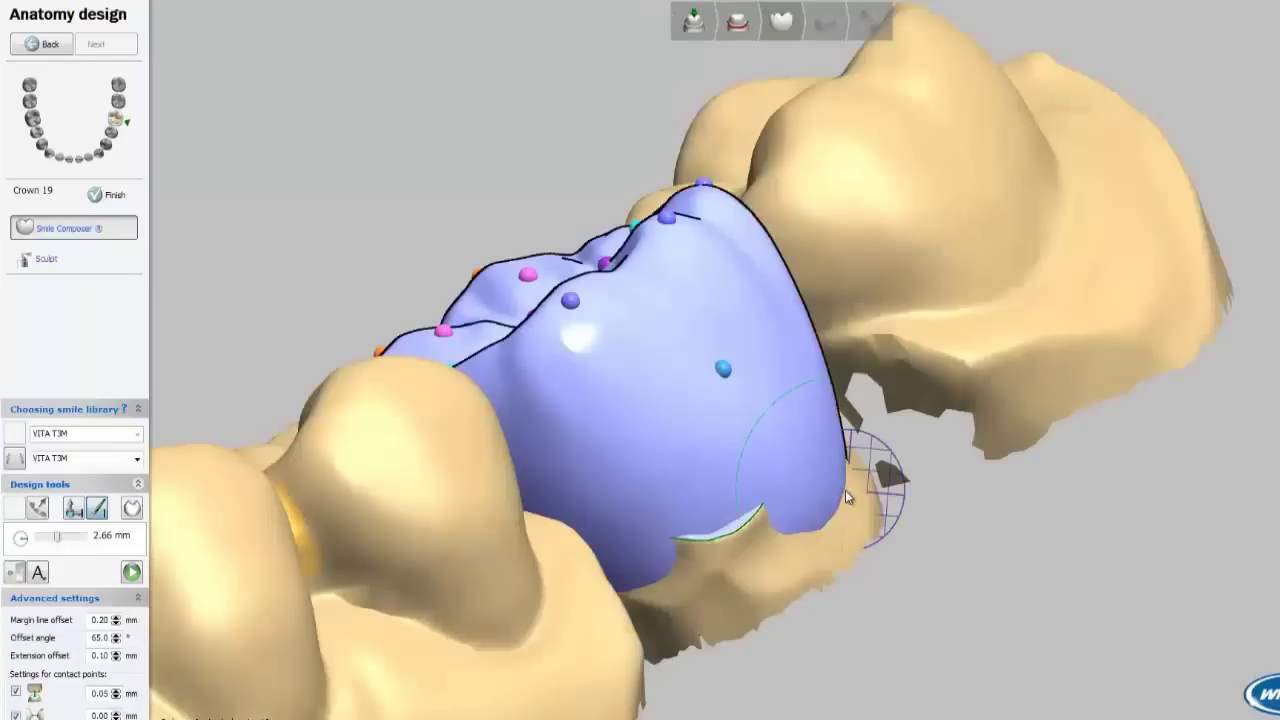
Sculpt crown 19's sides and central fissure with the wax knife, then shift it 0.1 mm sideways.
scroll(845, 490, "up", 1, "ctrl")
left_click_drag(845, 490, 816, 475)
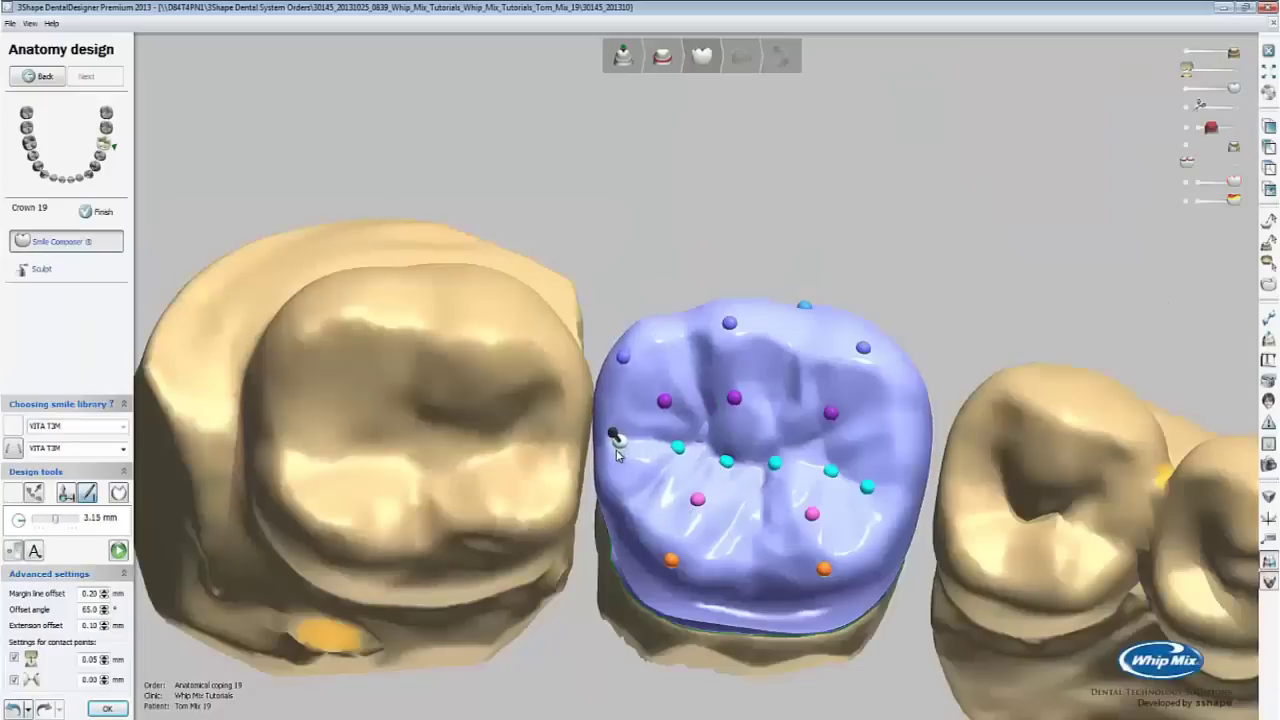
left_click_drag(617, 439, 610, 540)
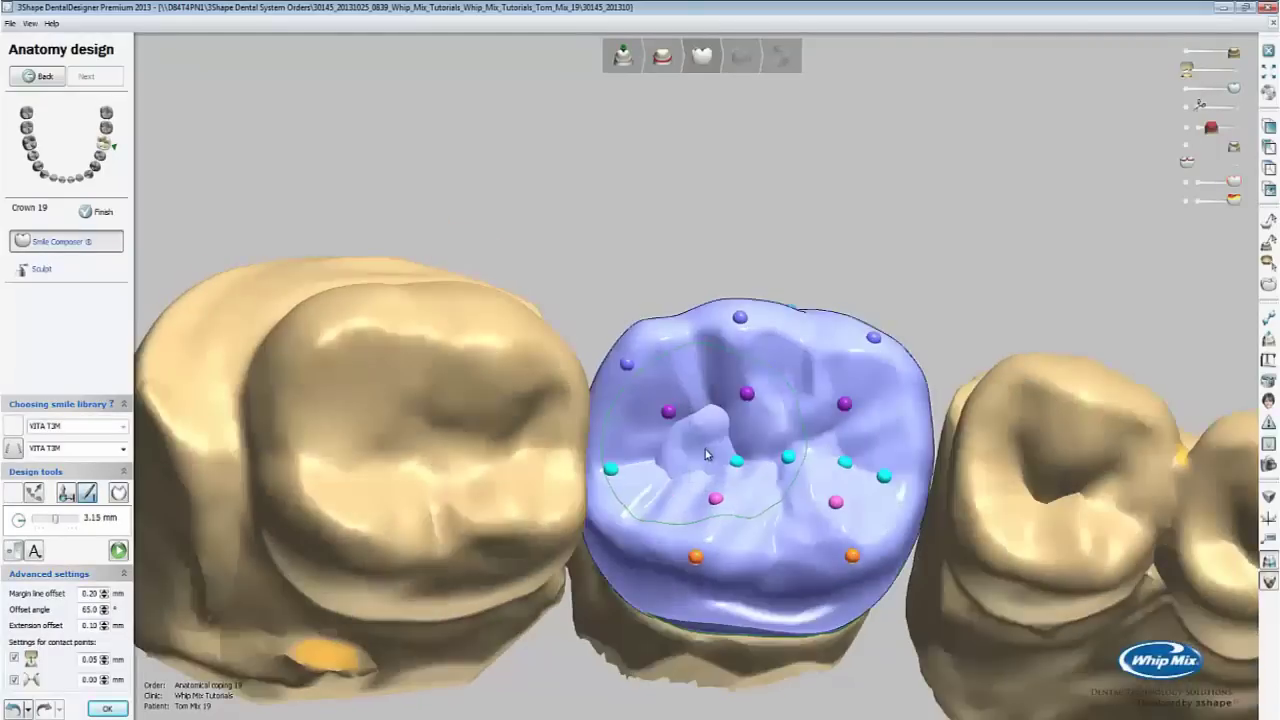
scroll(705, 455, "down", 3, "ctrl")
left_click_drag(703, 457, 706, 426)
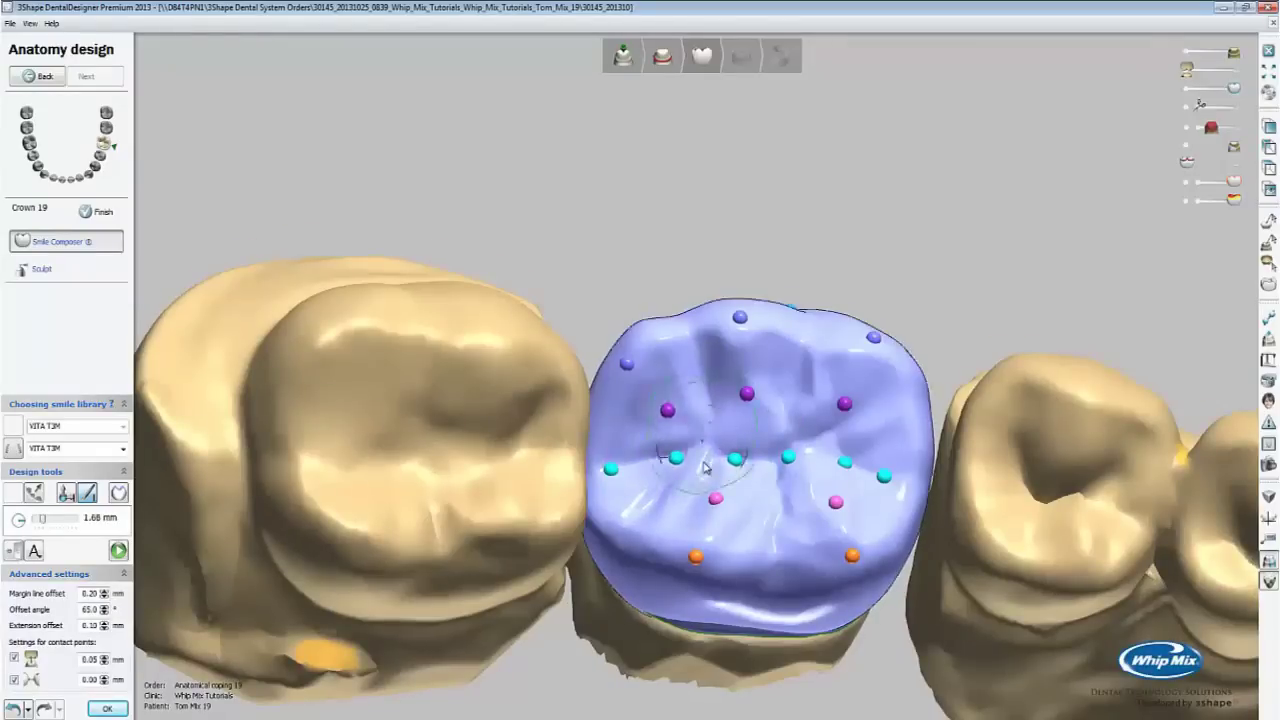
right_click_drag(704, 420, 603, 497)
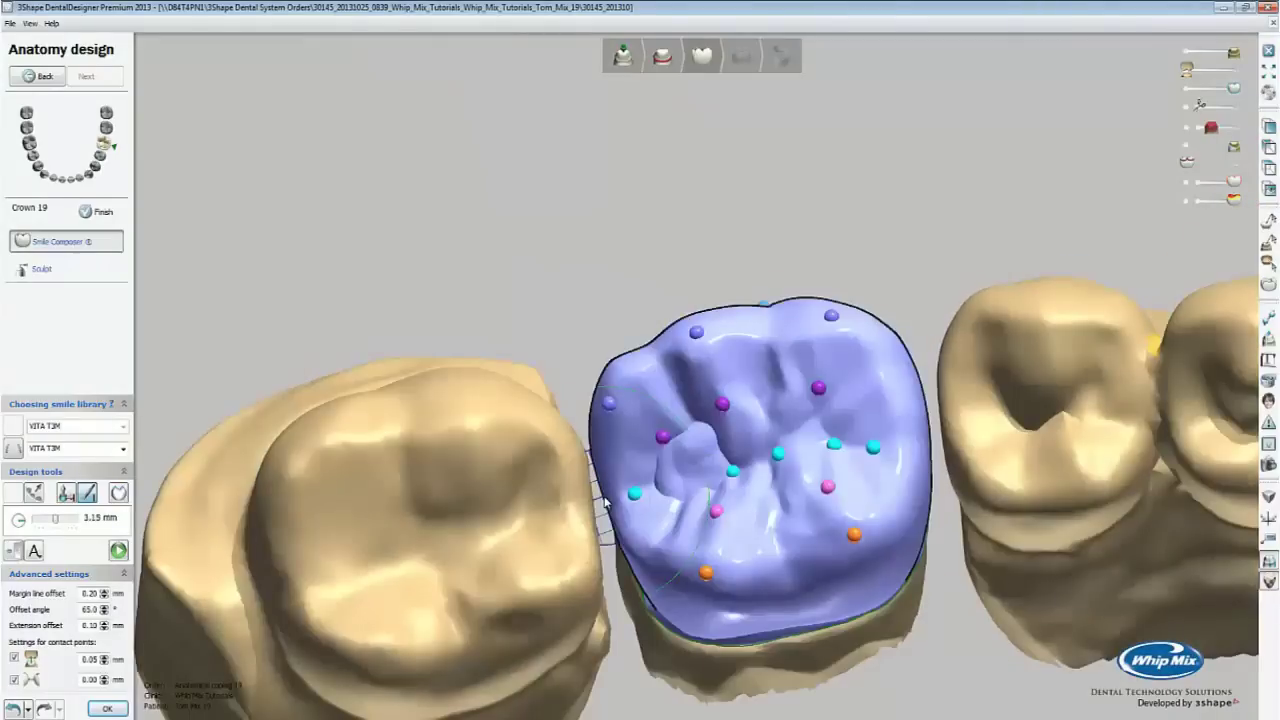
mouse_move(603, 505)
left_mouse_down()
mouse_move(606, 582)
mouse_move(612, 572)
left_mouse_up()
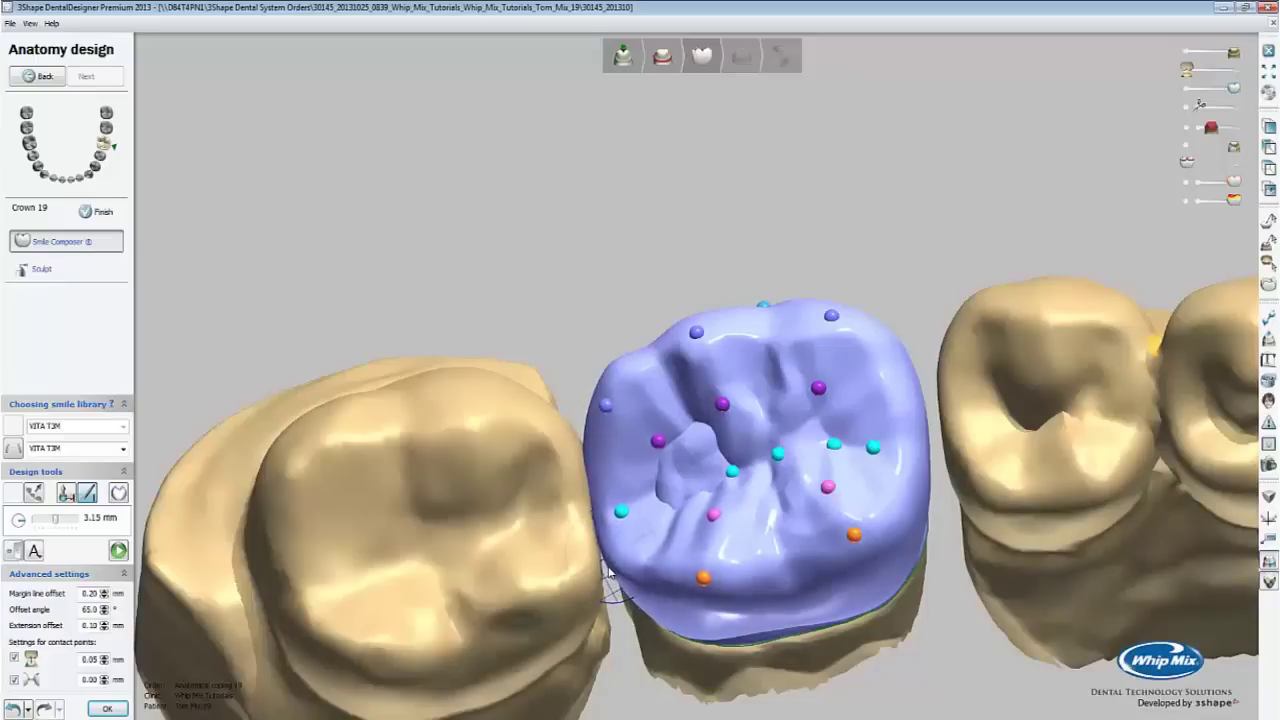
left_click_drag(612, 572, 613, 570)
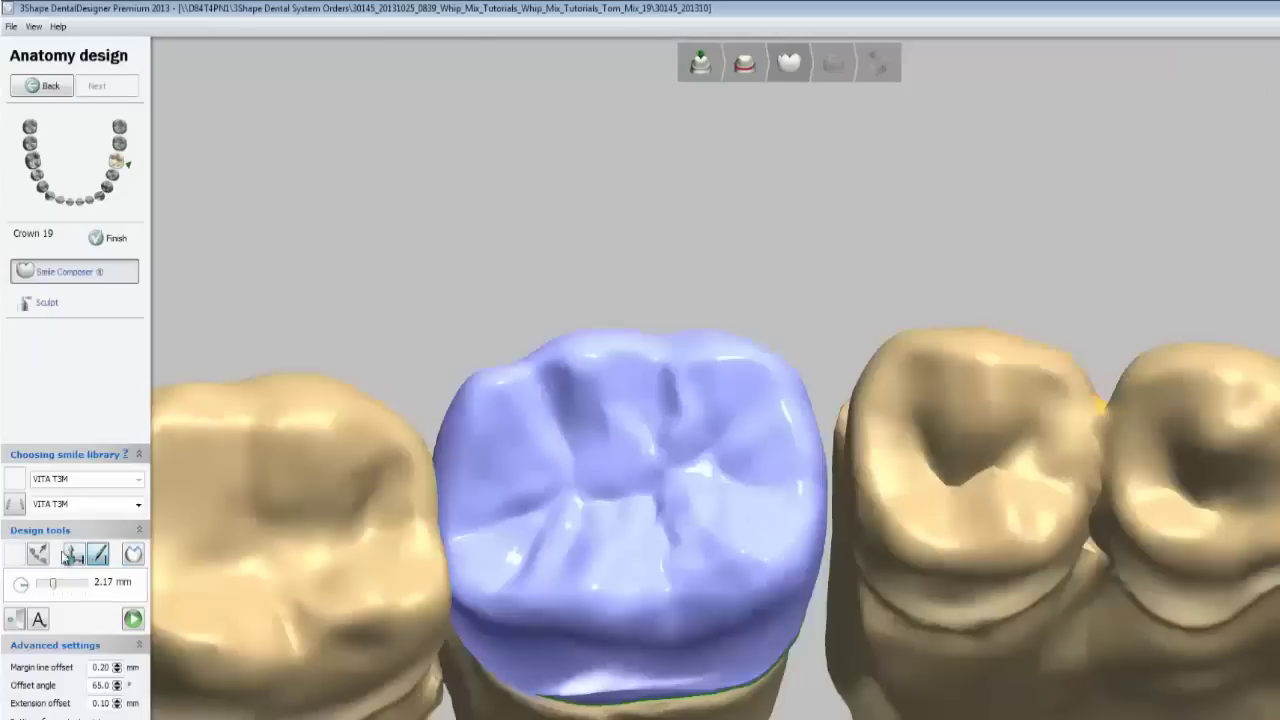
left_click(70, 555)
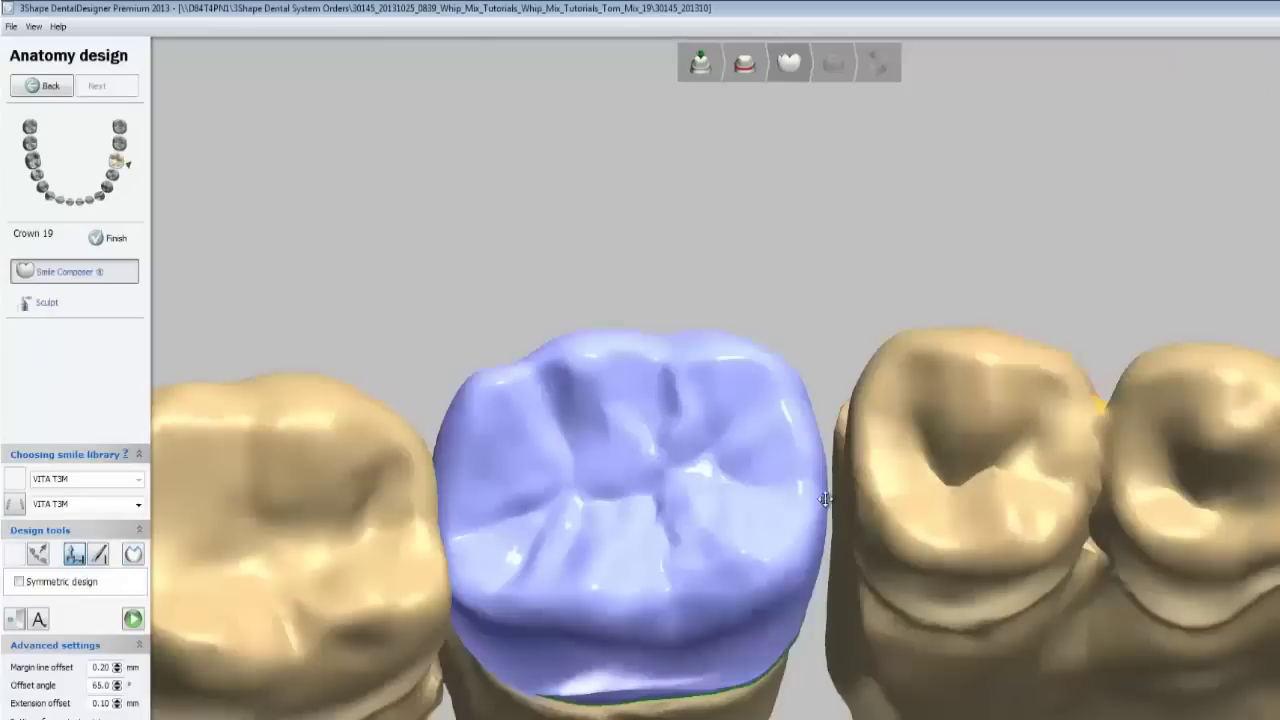
left_click_drag(865, 523, 895, 527)
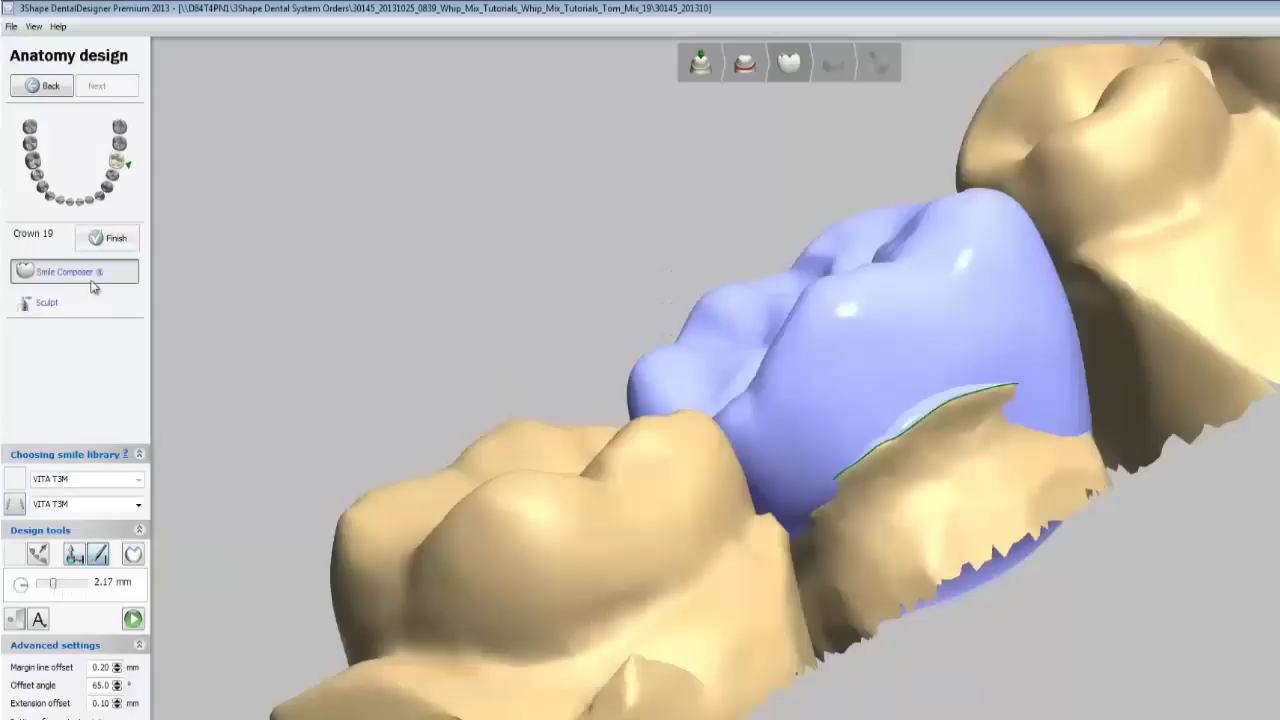
Enforce a 0.50 mm minimum thickness on crown 19 and cut it to the antagonist.
left_click(80, 302)
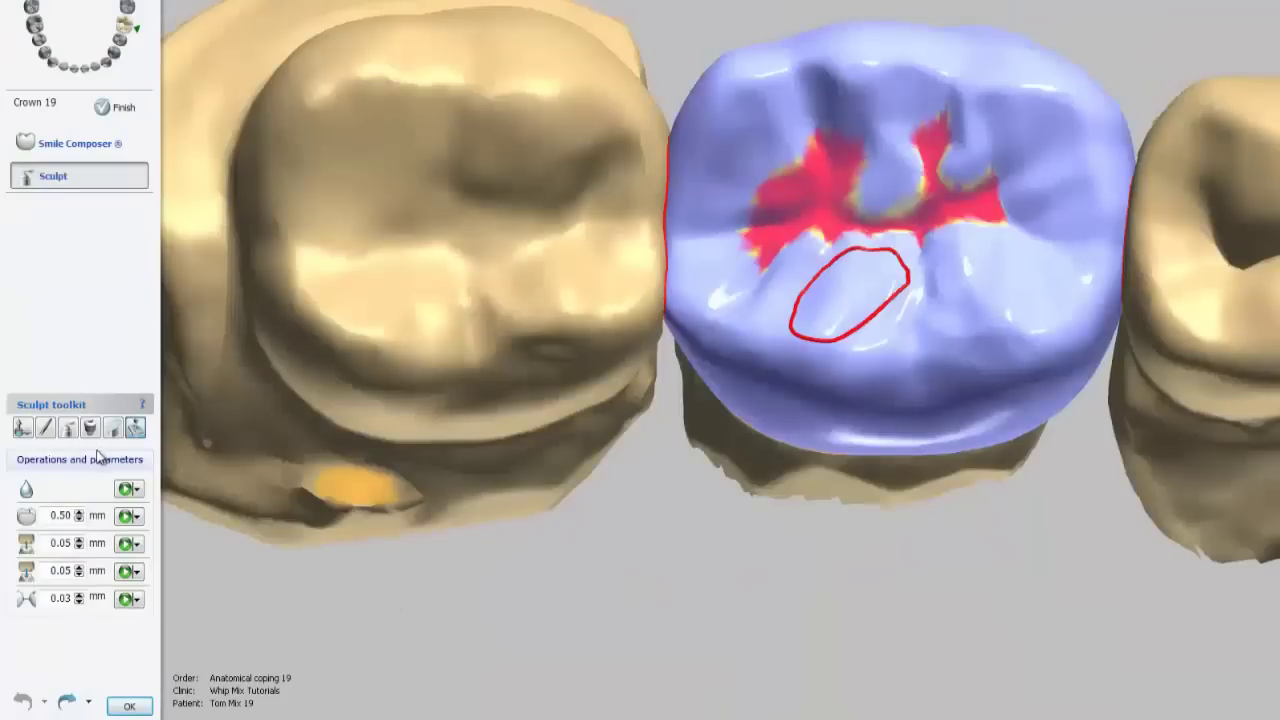
left_click(124, 516)
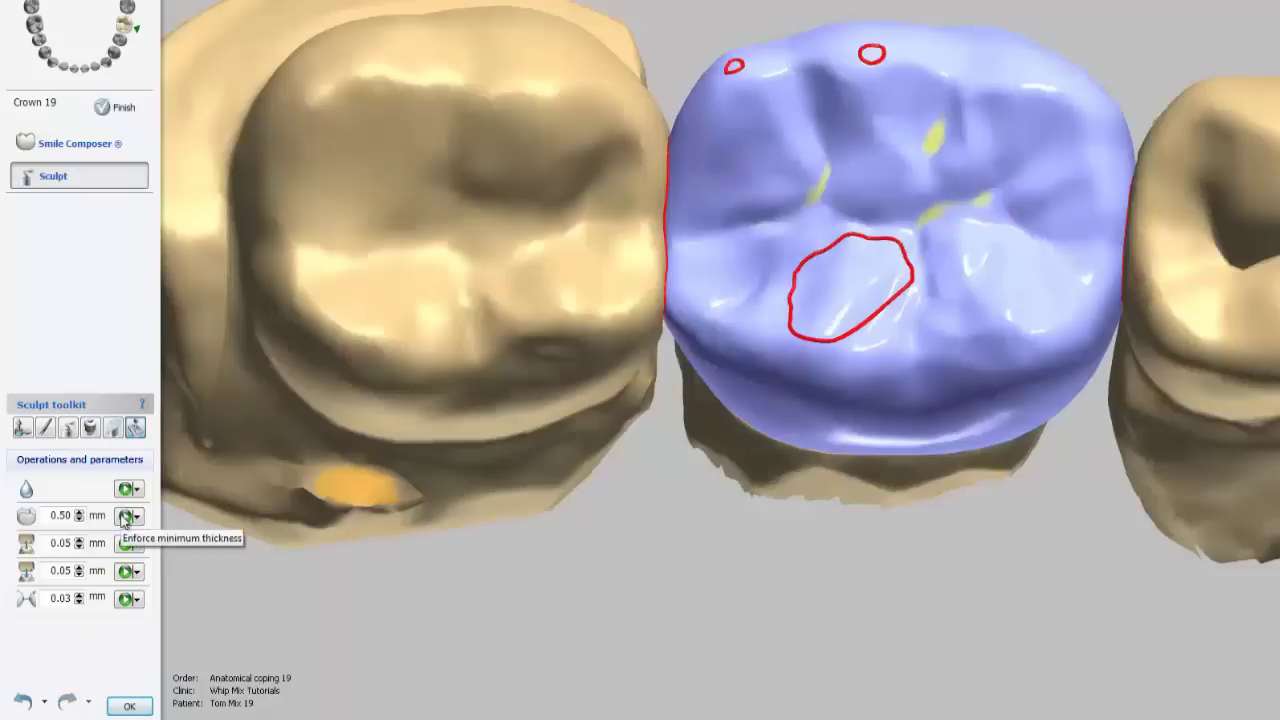
left_click(129, 543)
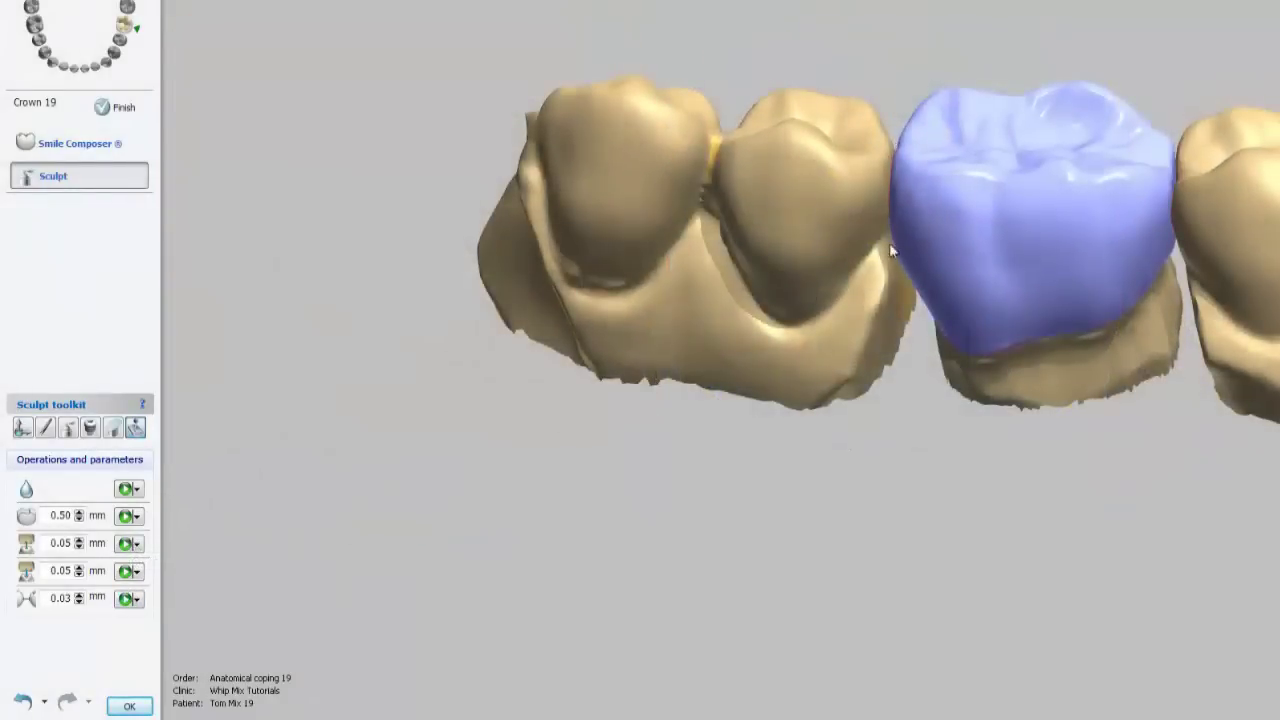
right_click_drag(890, 250, 895, 300)
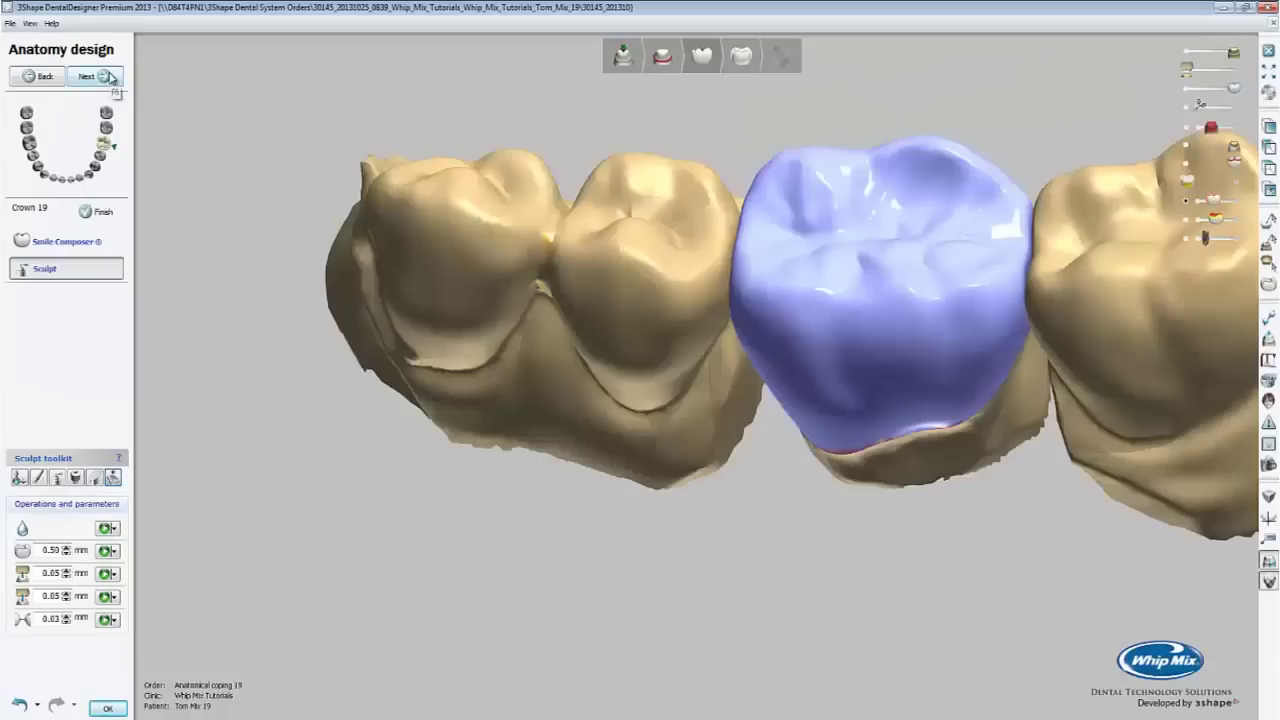
In Frame design, adjust anatomy and antagonist visibility, then generate coping 19 at 0.50 mm minimum thickness.
left_click(111, 77)
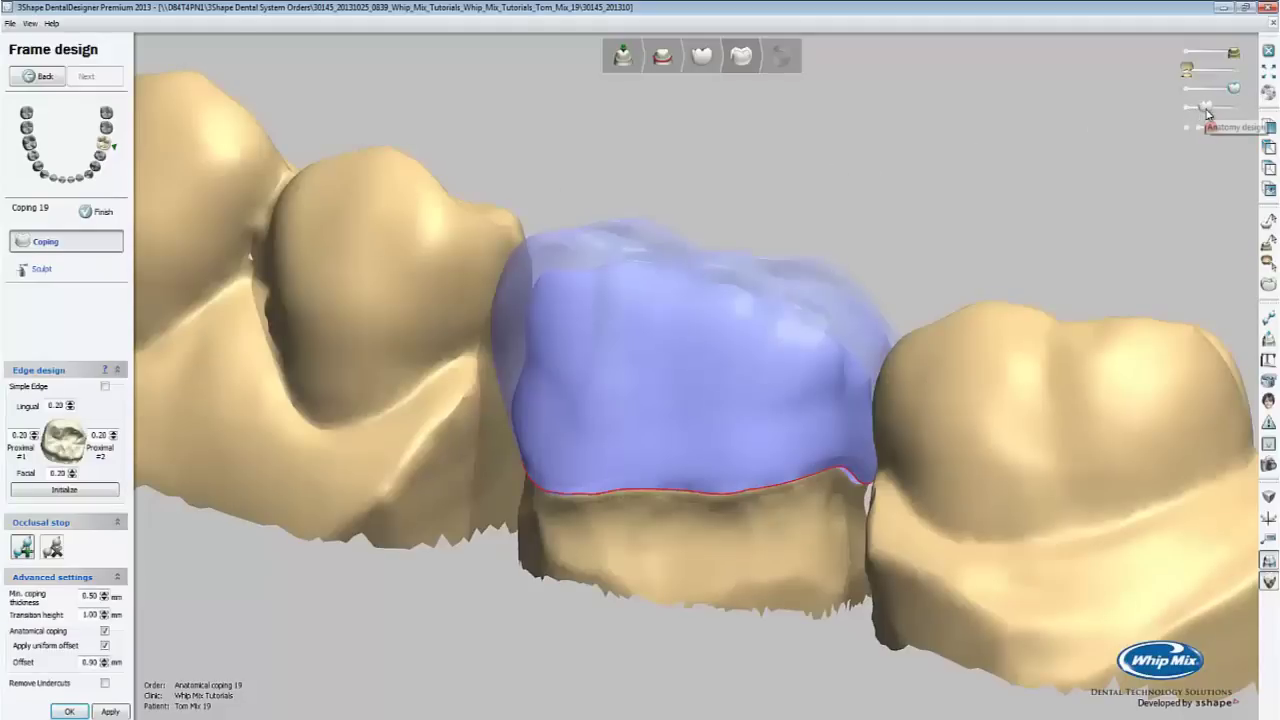
left_click_drag(1205, 107, 1251, 113)
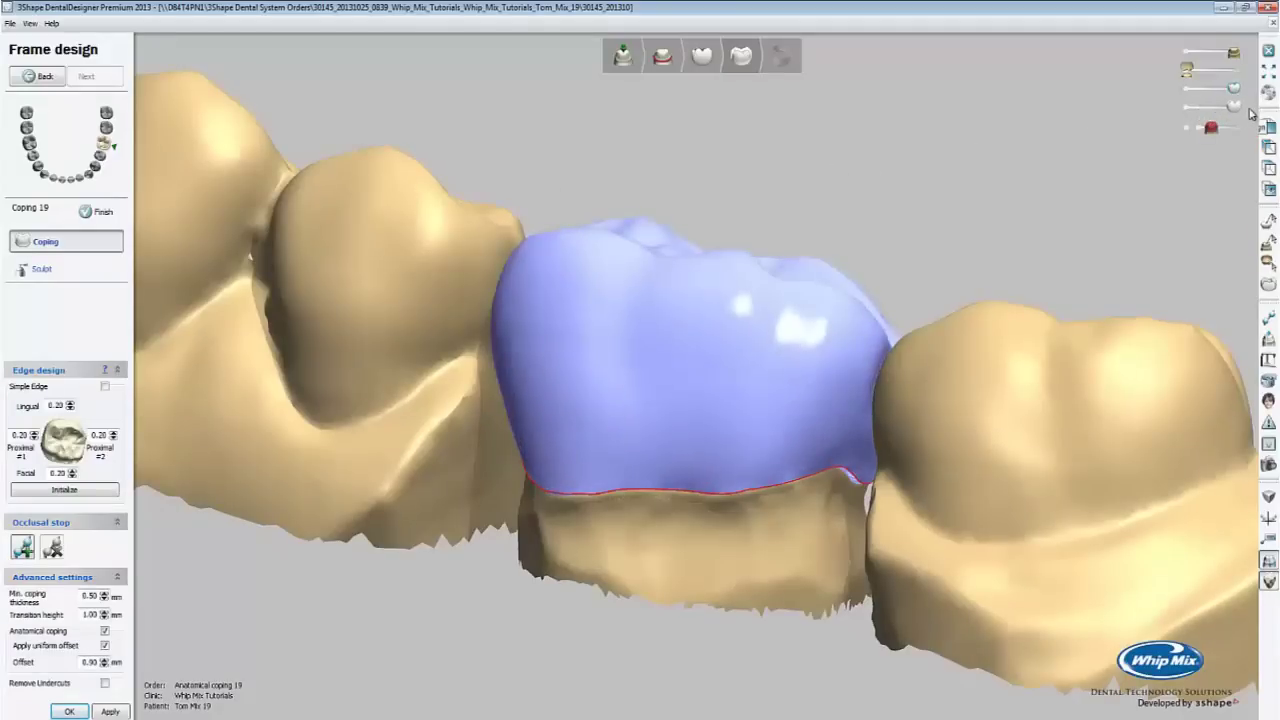
left_click(1234, 68)
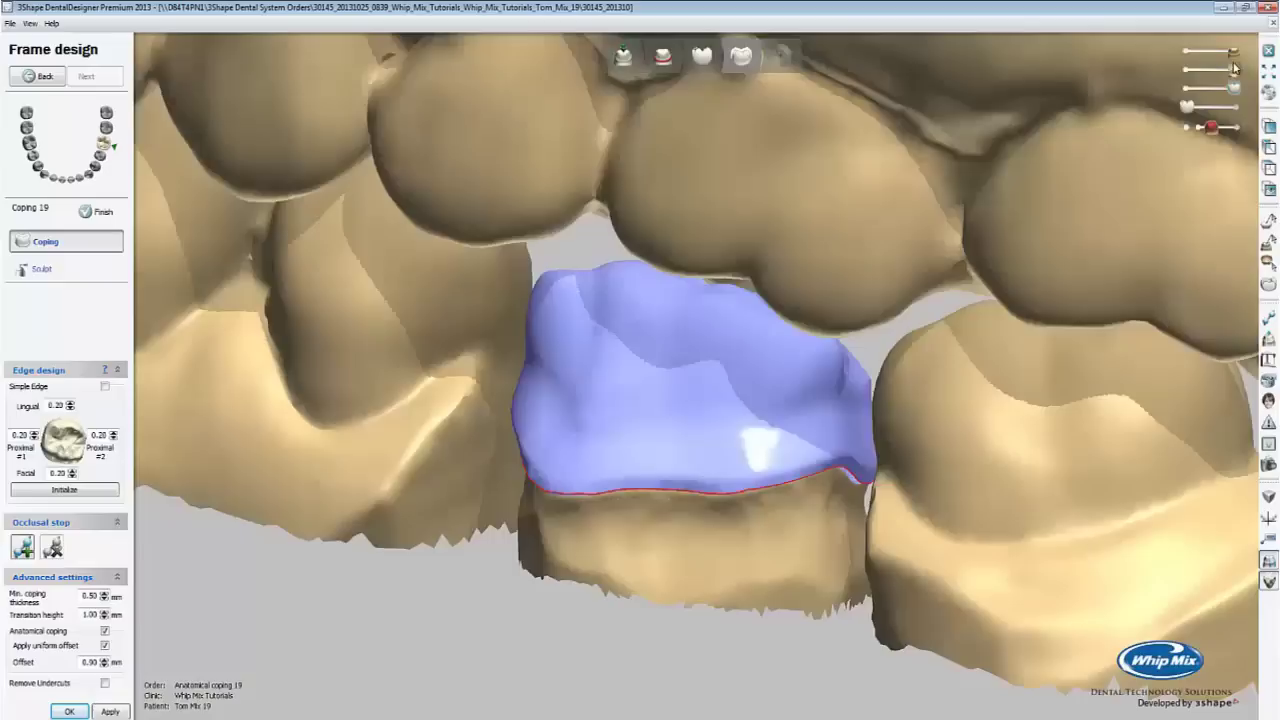
left_click_drag(1221, 58, 1182, 113)
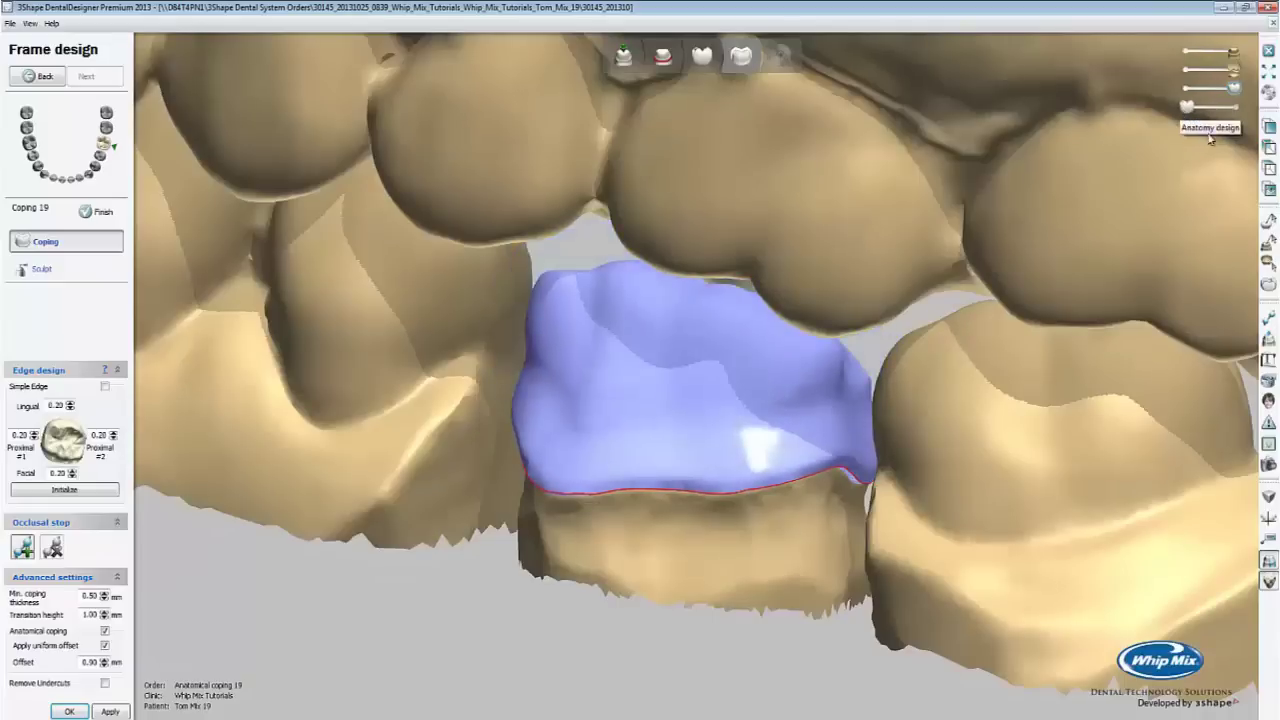
mouse_move(1215, 133)
left_mouse_down()
mouse_move(1228, 133)
mouse_move(1195, 133)
left_mouse_up()
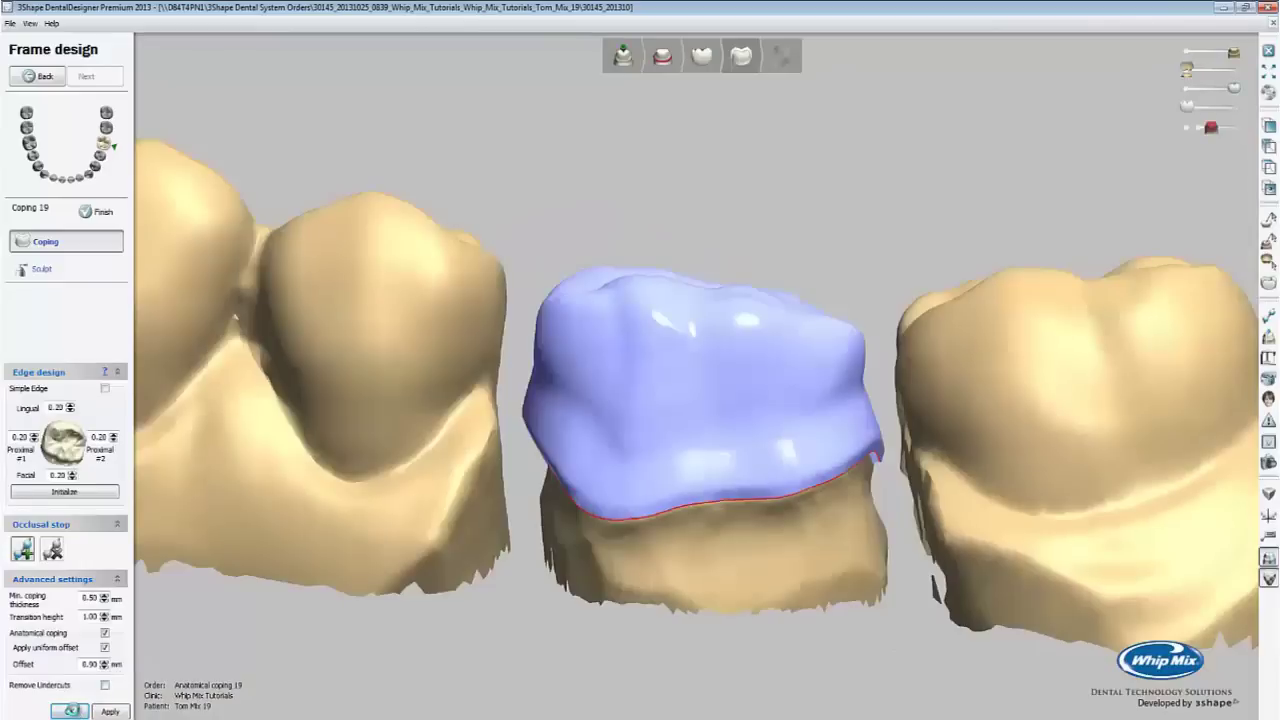
left_click(70, 710)
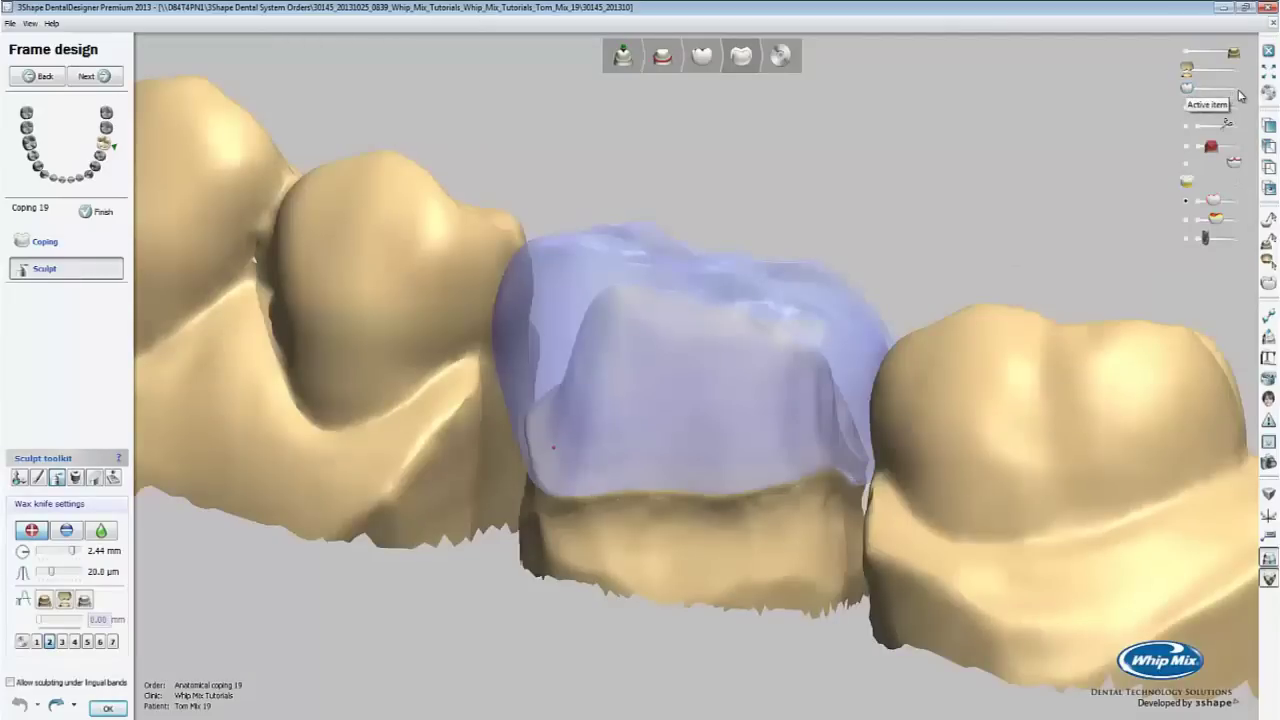
Show the opaque thickness colour map and carve down the coping's thick yellow areas with the wax knife.
left_click(1236, 89)
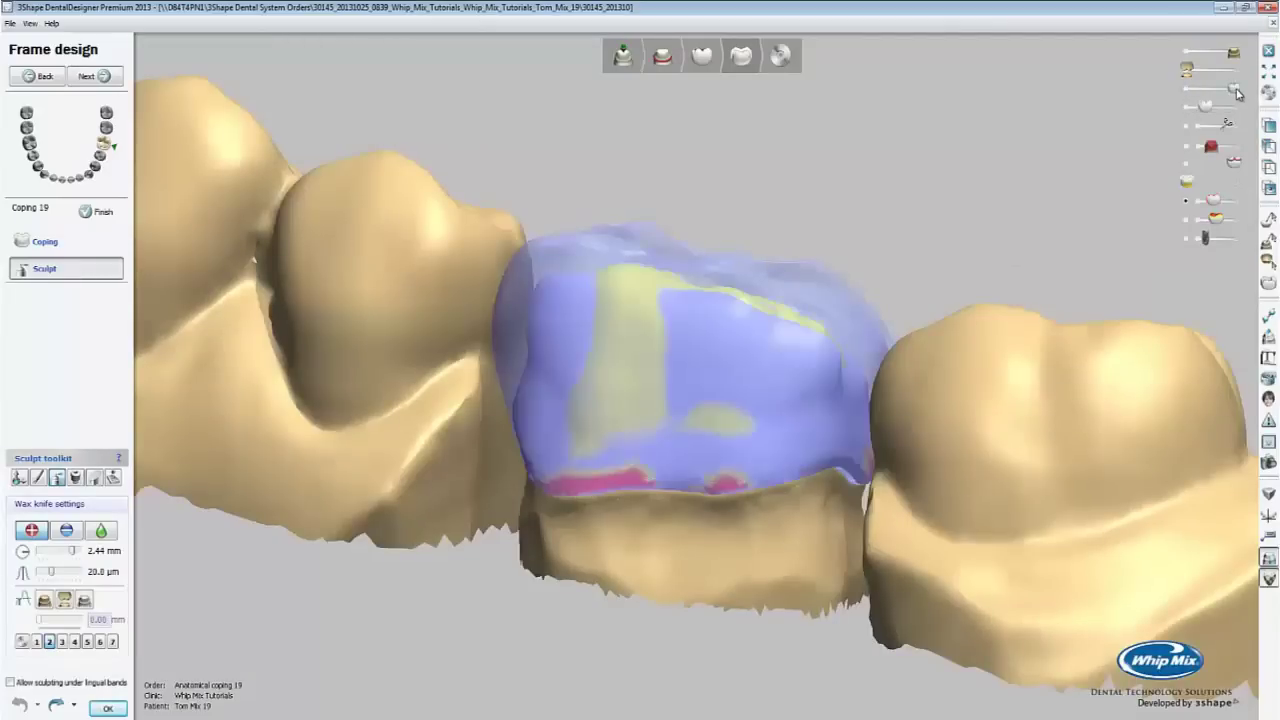
left_click(1188, 107)
right_click_drag(714, 341, 614, 314)
mouse_move(590, 300)
left_mouse_down()
mouse_move(615, 266)
mouse_move(576, 436)
mouse_move(641, 397)
mouse_move(632, 431)
mouse_move(701, 421)
left_mouse_up()
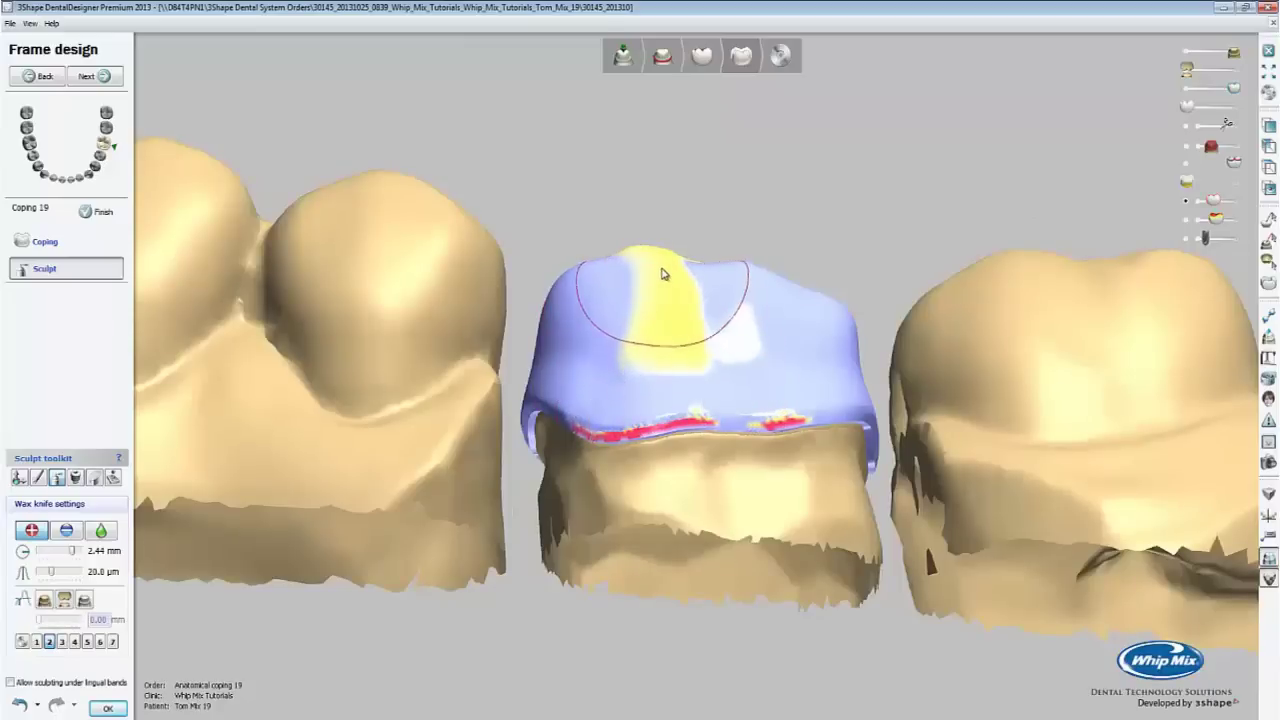
right_click_drag(666, 275, 632, 270)
mouse_move(632, 270)
left_mouse_down()
mouse_move(651, 271)
mouse_move(631, 249)
mouse_move(576, 250)
left_mouse_up()
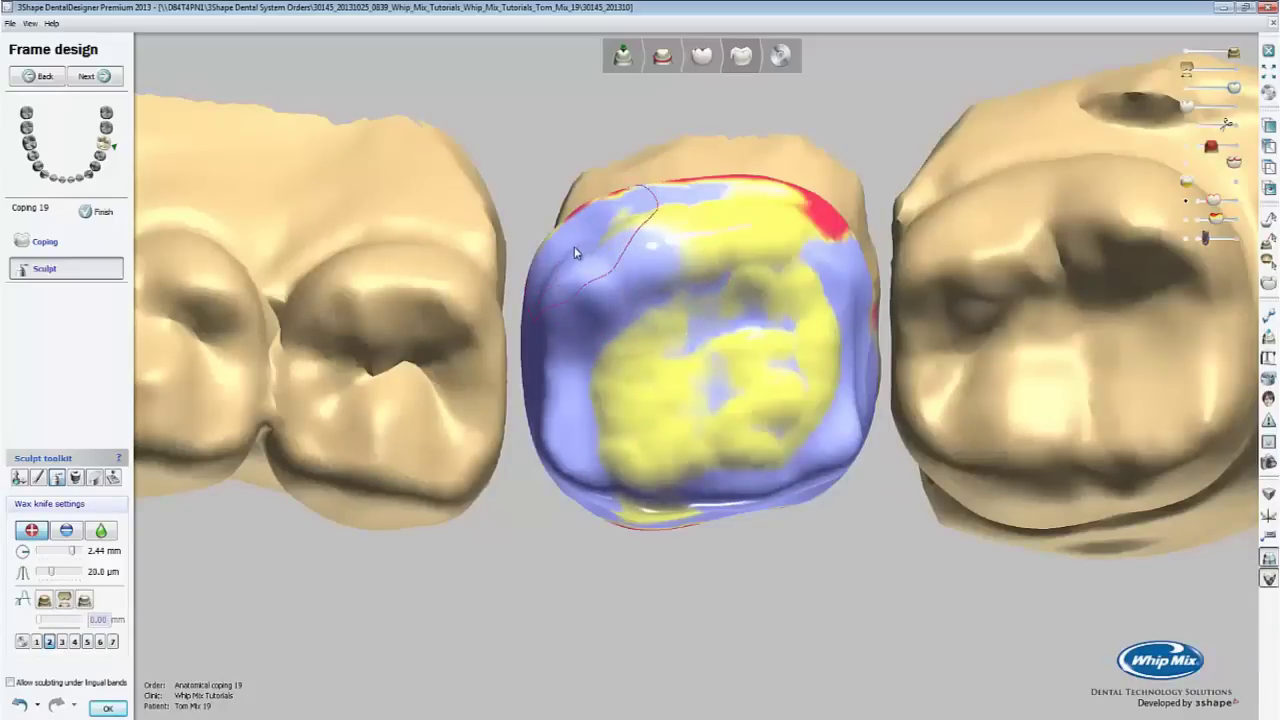
Smooth the coping's surface and margin edge with the teeth hidden.
mouse_move(576, 250)
right_mouse_down()
mouse_move(580, 363)
mouse_move(576, 298)
mouse_move(651, 371)
right_mouse_up()
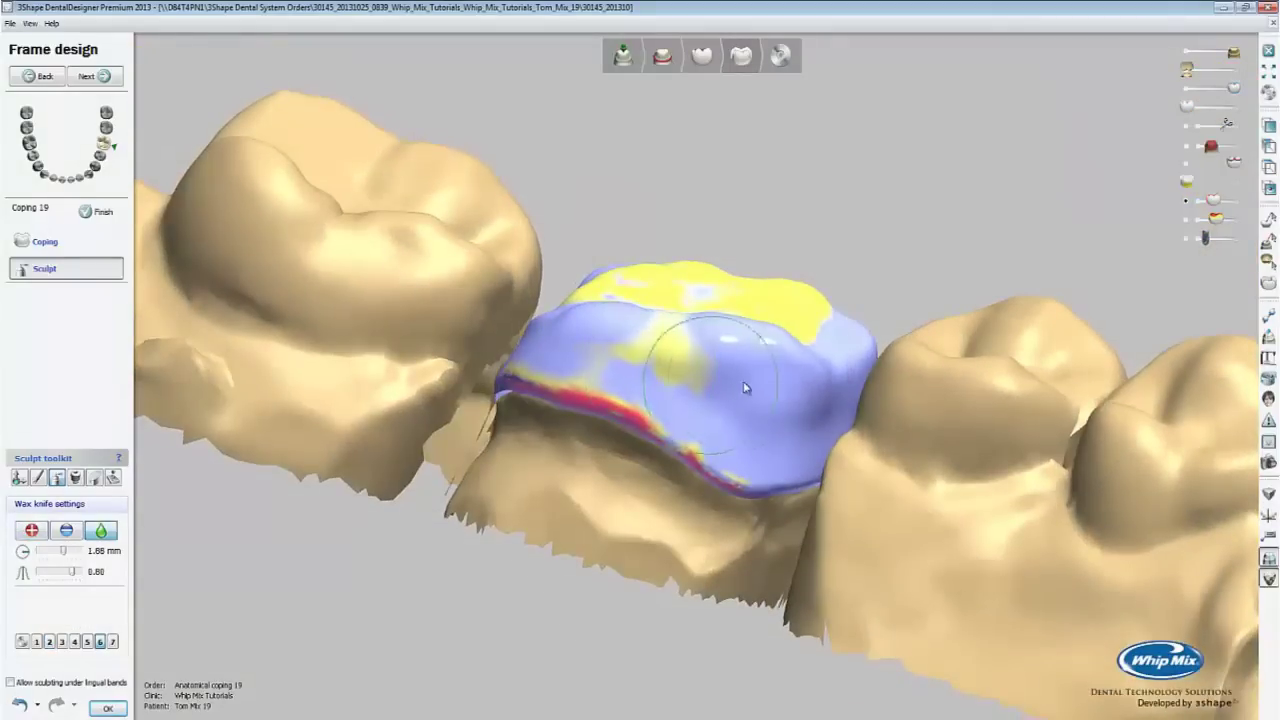
right_click_drag(736, 374, 729, 426)
left_click(1186, 52)
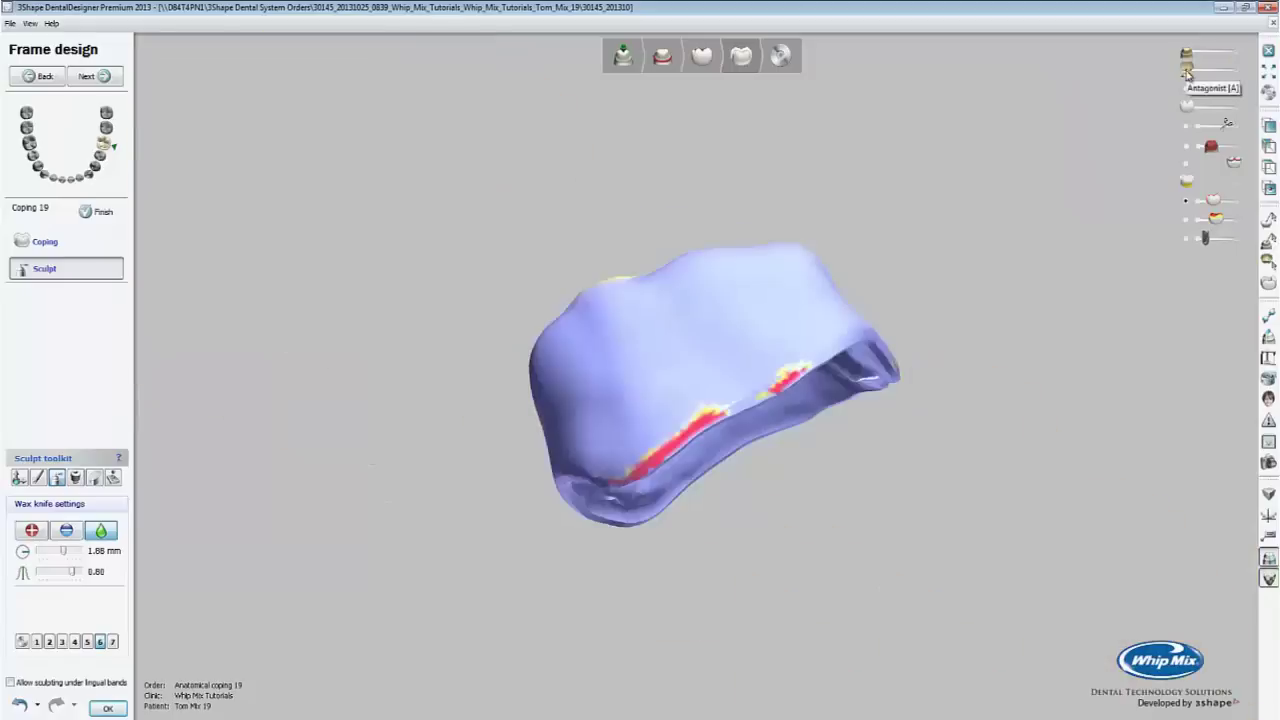
left_click(1186, 72)
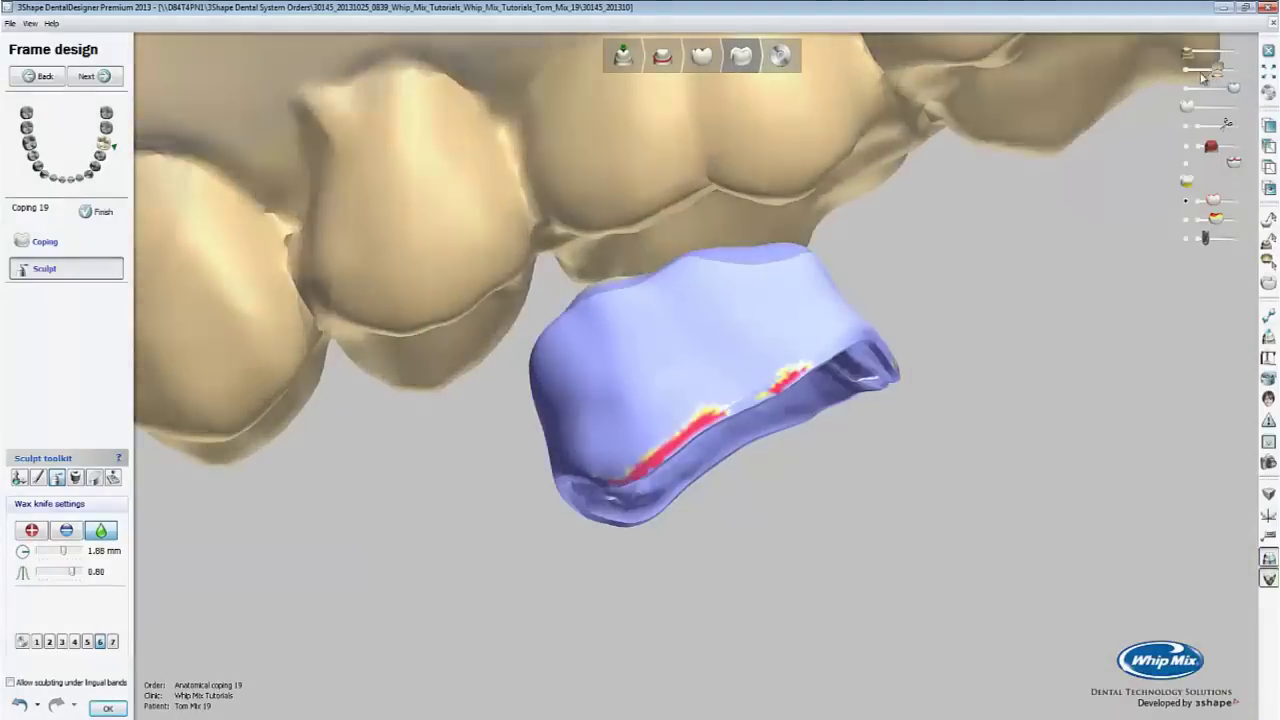
left_click(1182, 75)
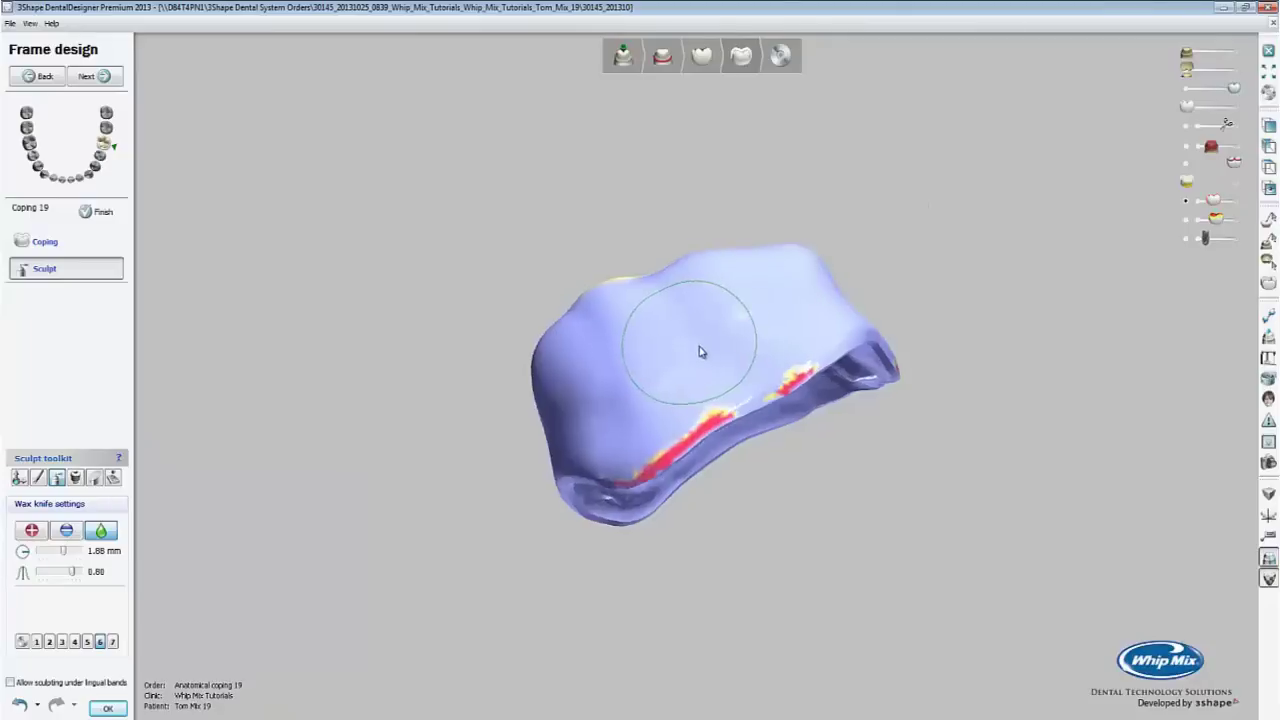
mouse_move(700, 343)
right_mouse_down()
mouse_move(854, 323)
mouse_move(839, 299)
right_mouse_up()
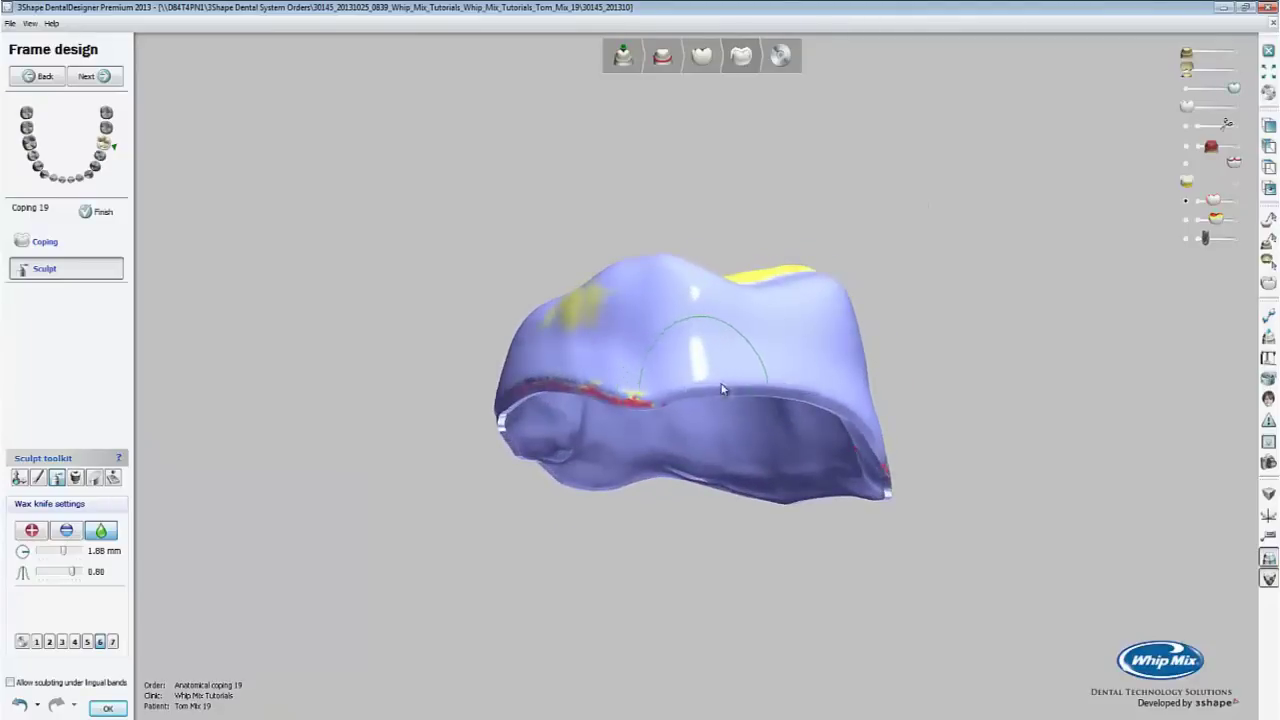
right_click_drag(800, 377, 814, 330)
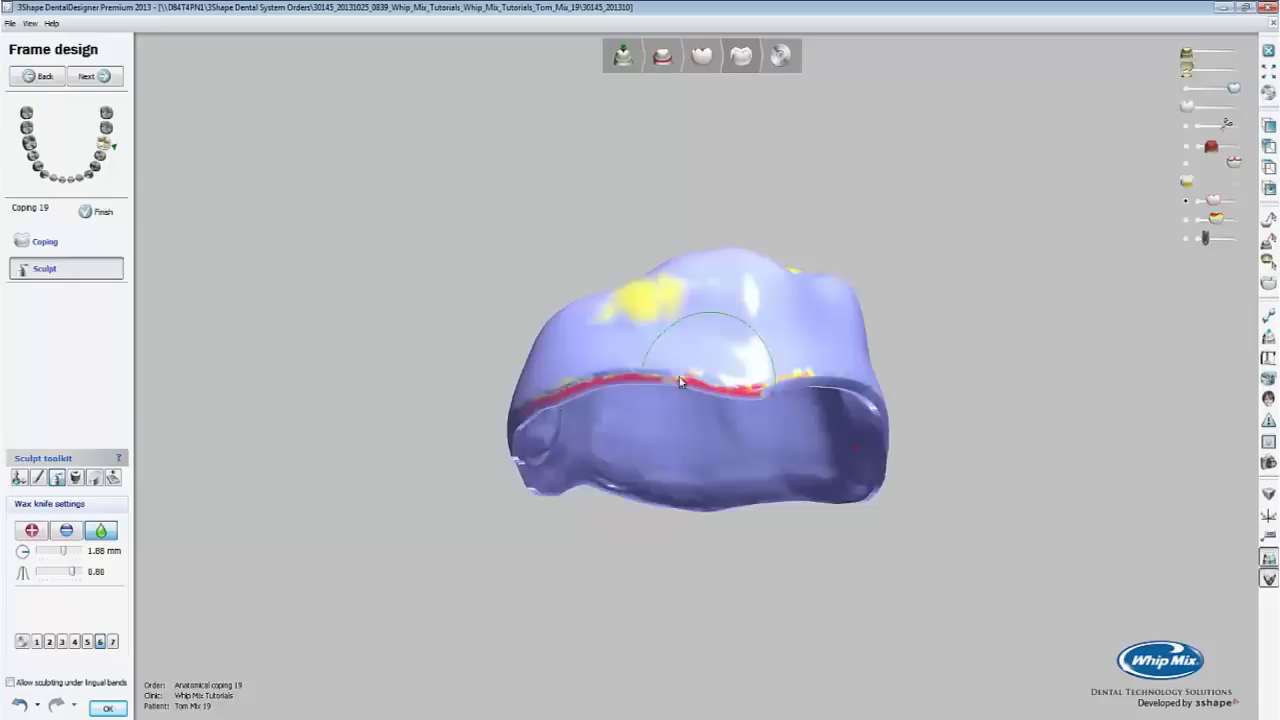
left_click(113, 478)
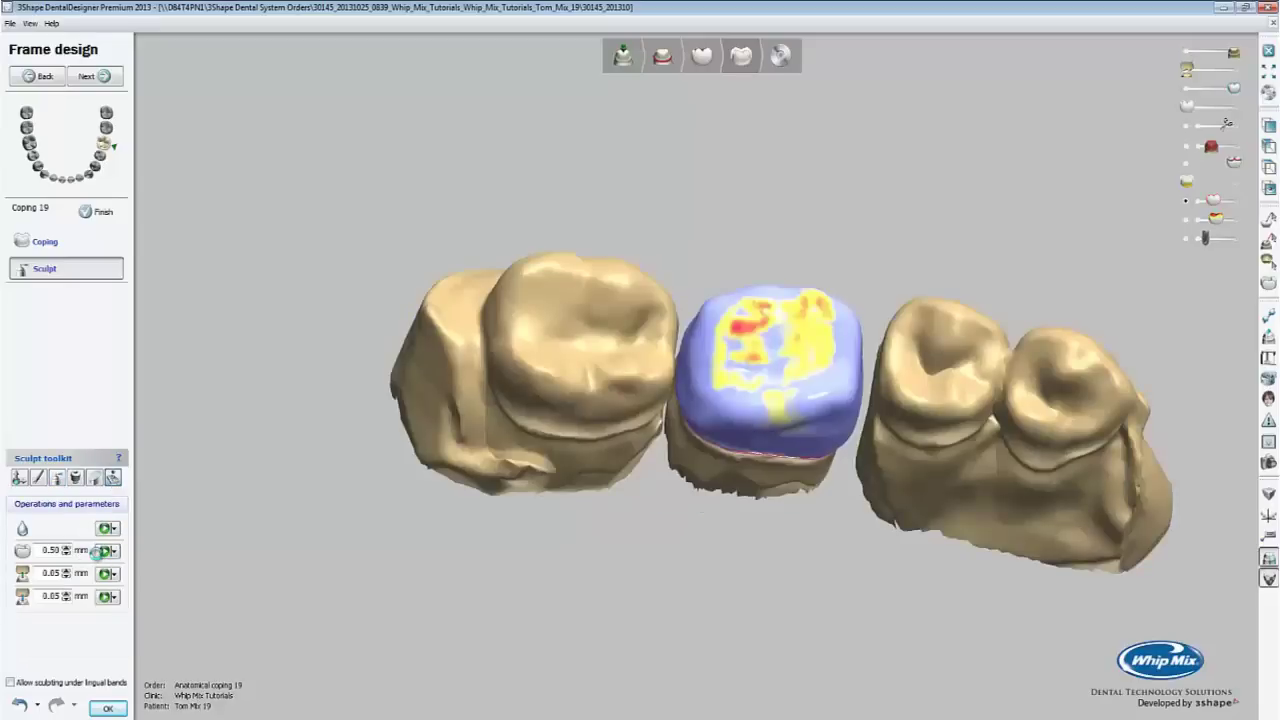
Enforce the 0.50 mm minimum coping thickness, save the design and close the designer.
left_click(98, 557)
right_click_drag(724, 410, 526, 382)
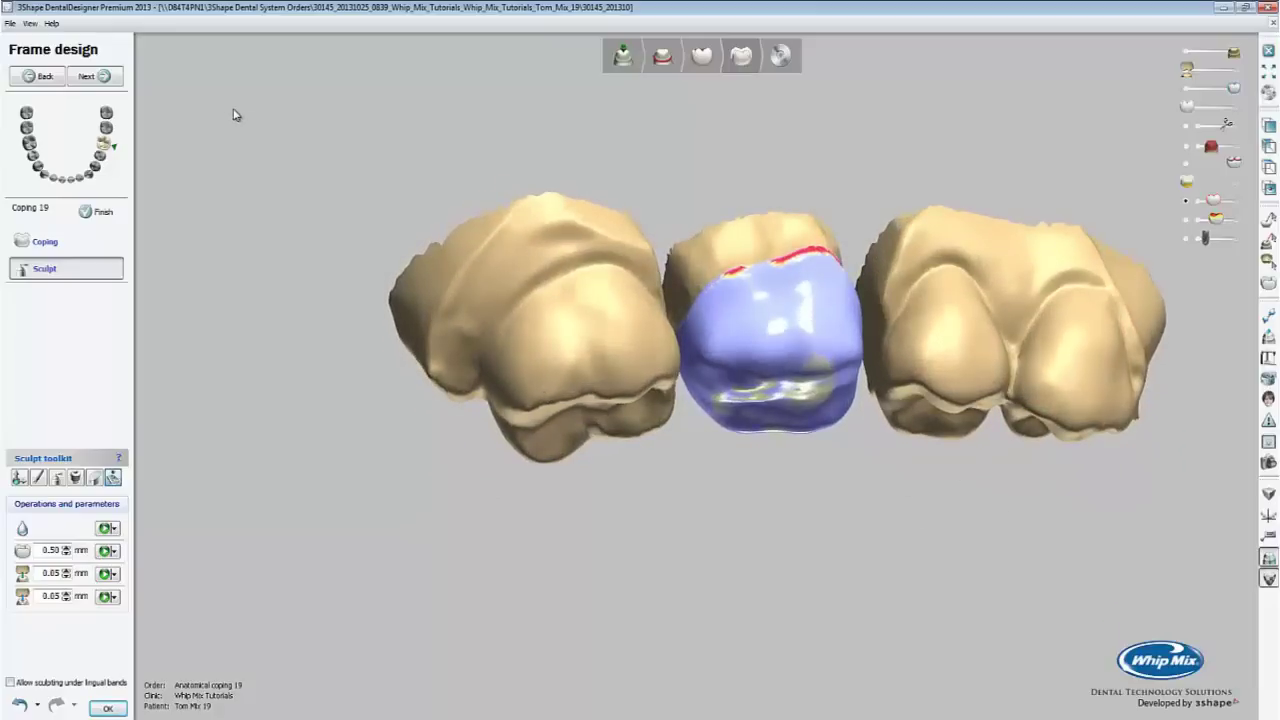
left_click(105, 77)
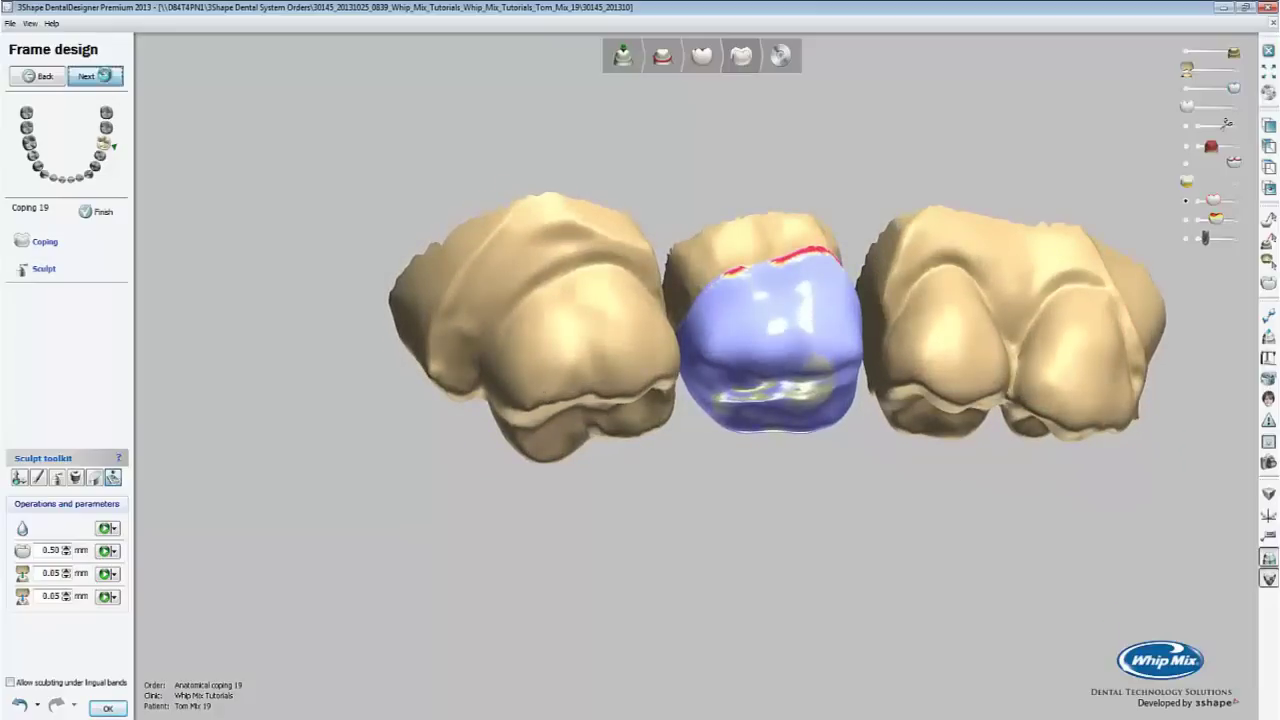
left_click(104, 78)
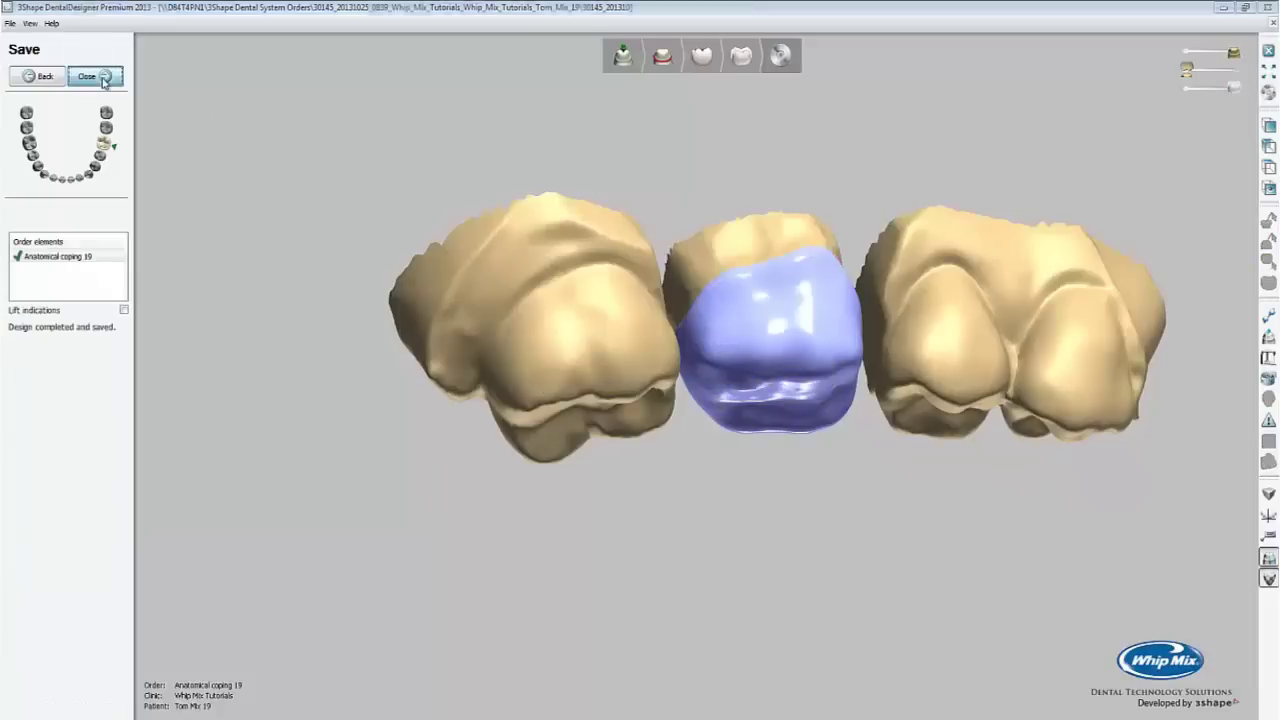